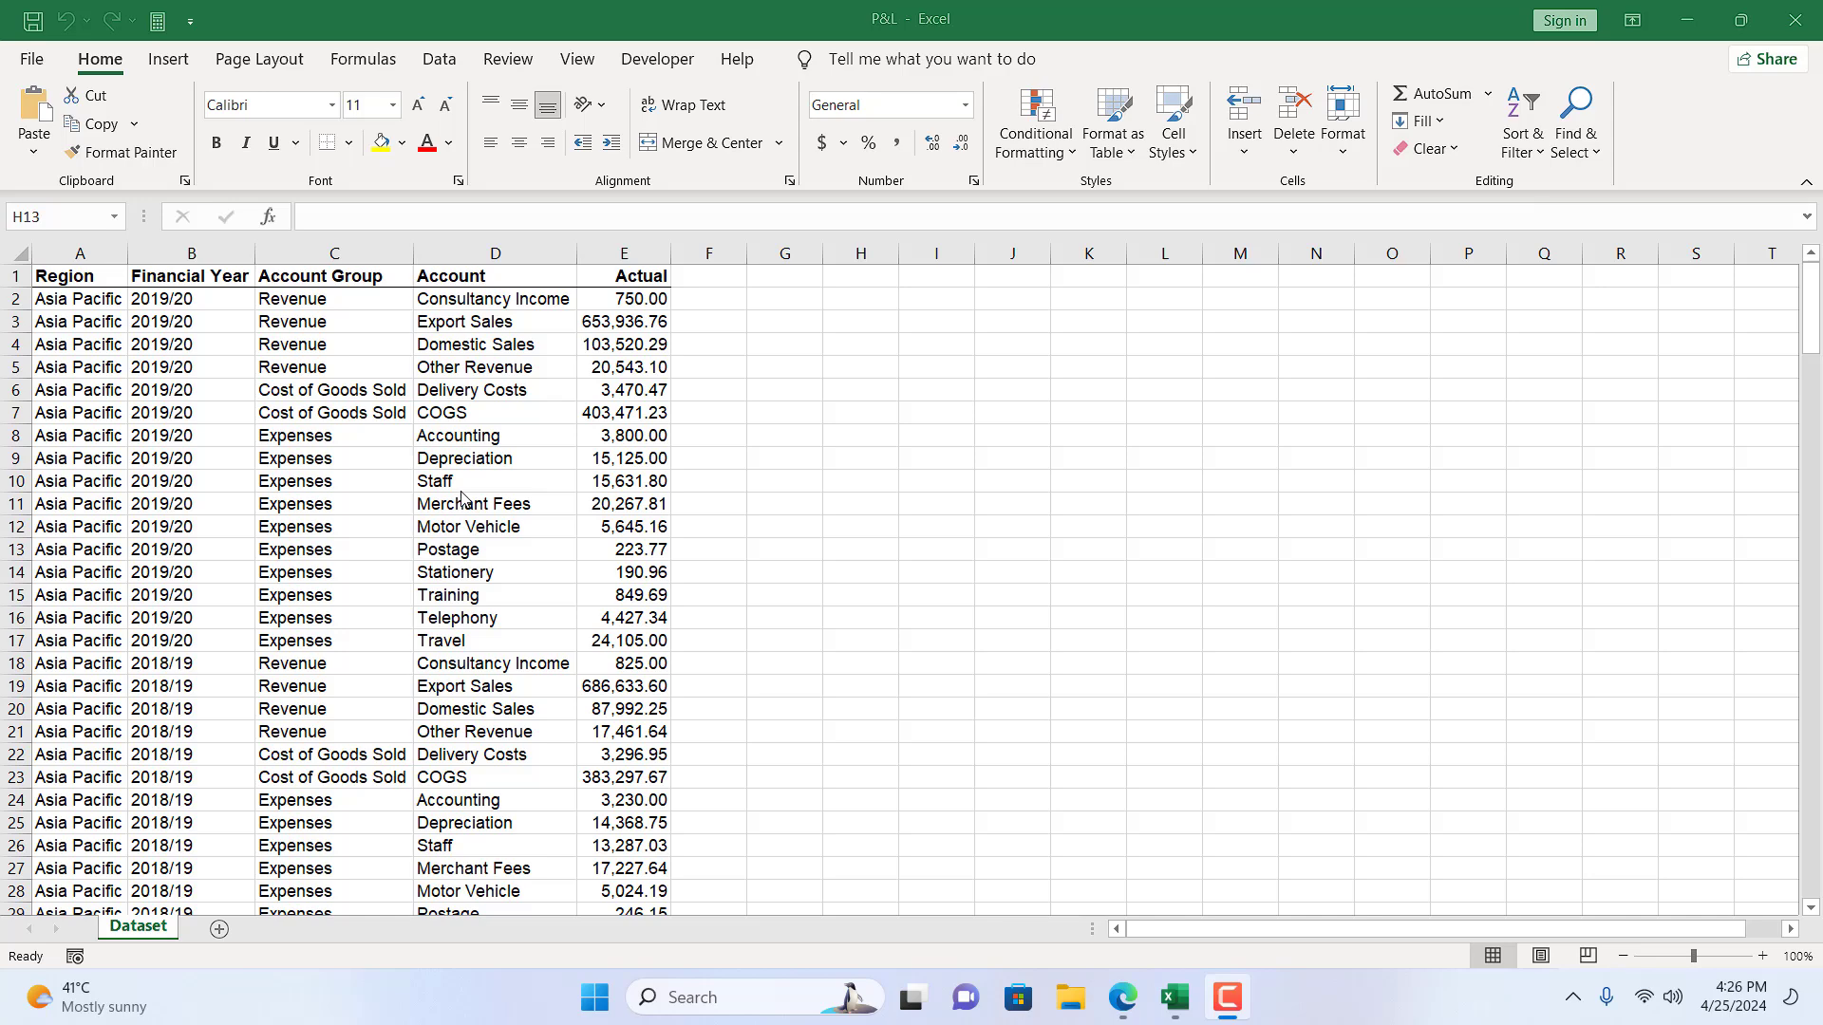
Switch on AutoFilter so headers A1:E1 of the P&L dataset show filter arrows
{"action": "left_click", "coordinate": [309, 395]}
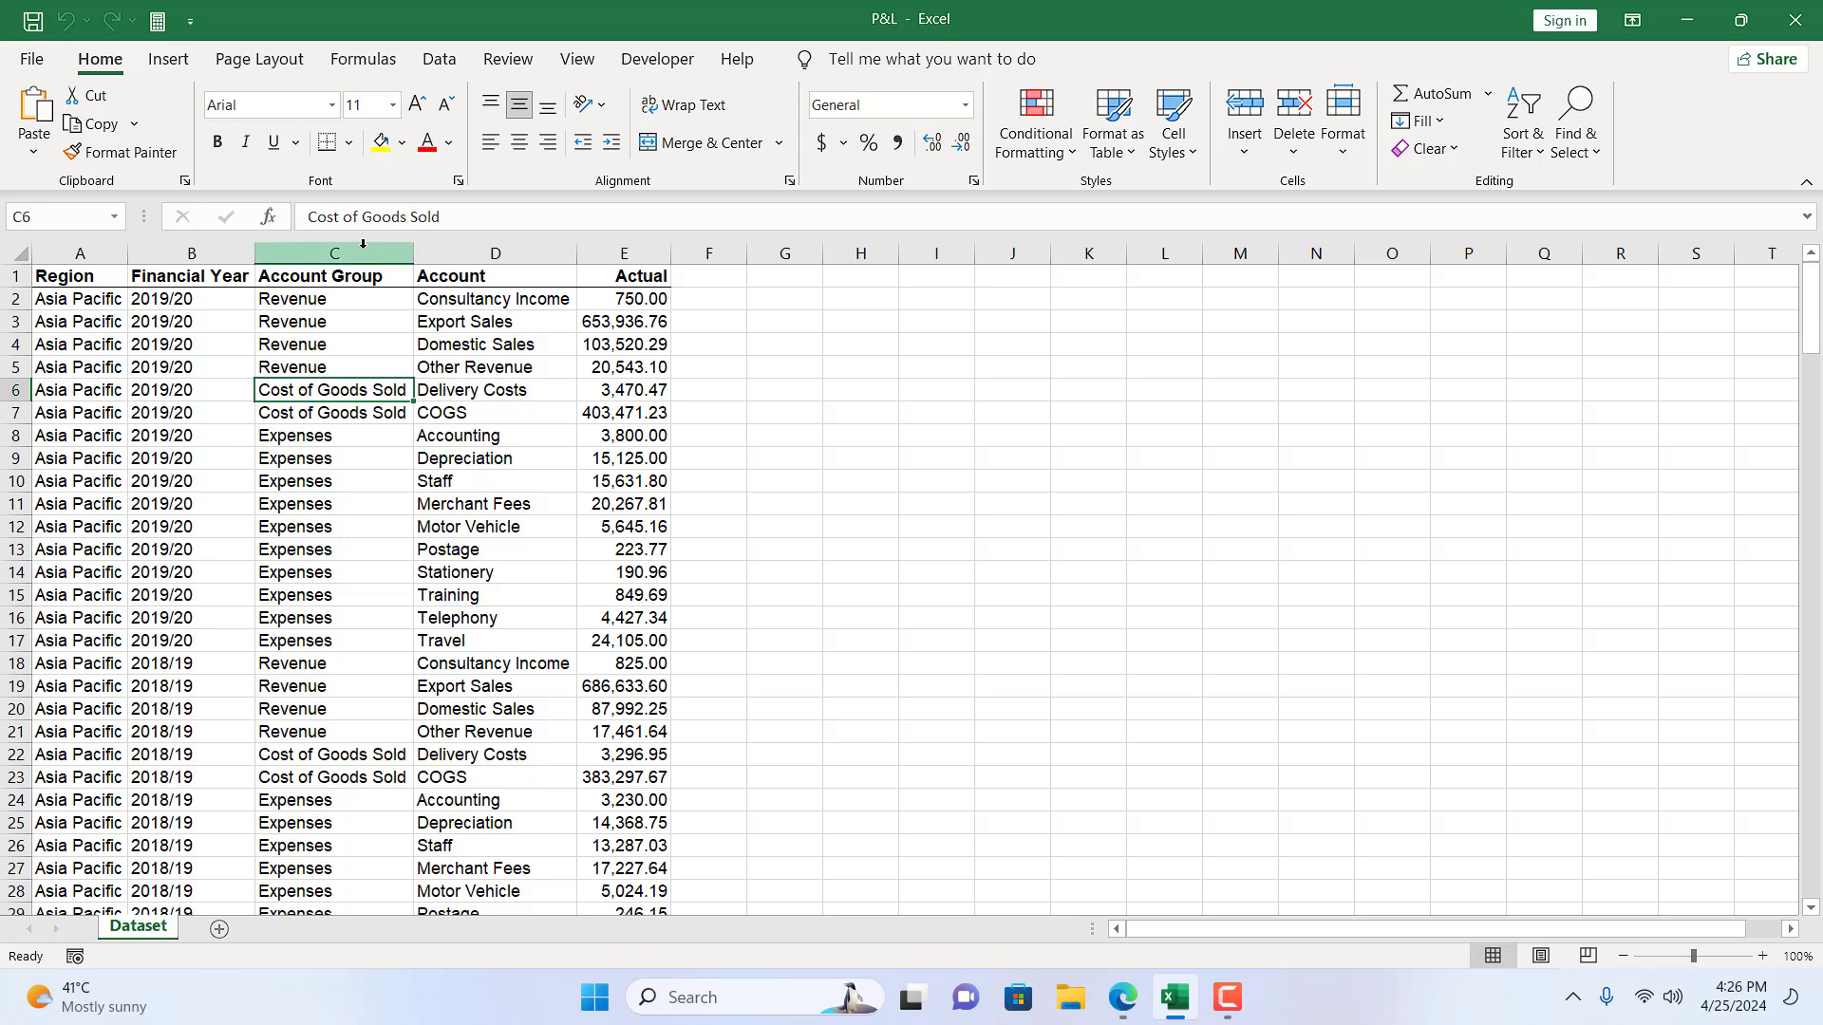
{"action": "scroll", "coordinate": [365, 467], "scroll_direction": "down", "scroll_amount": 20}
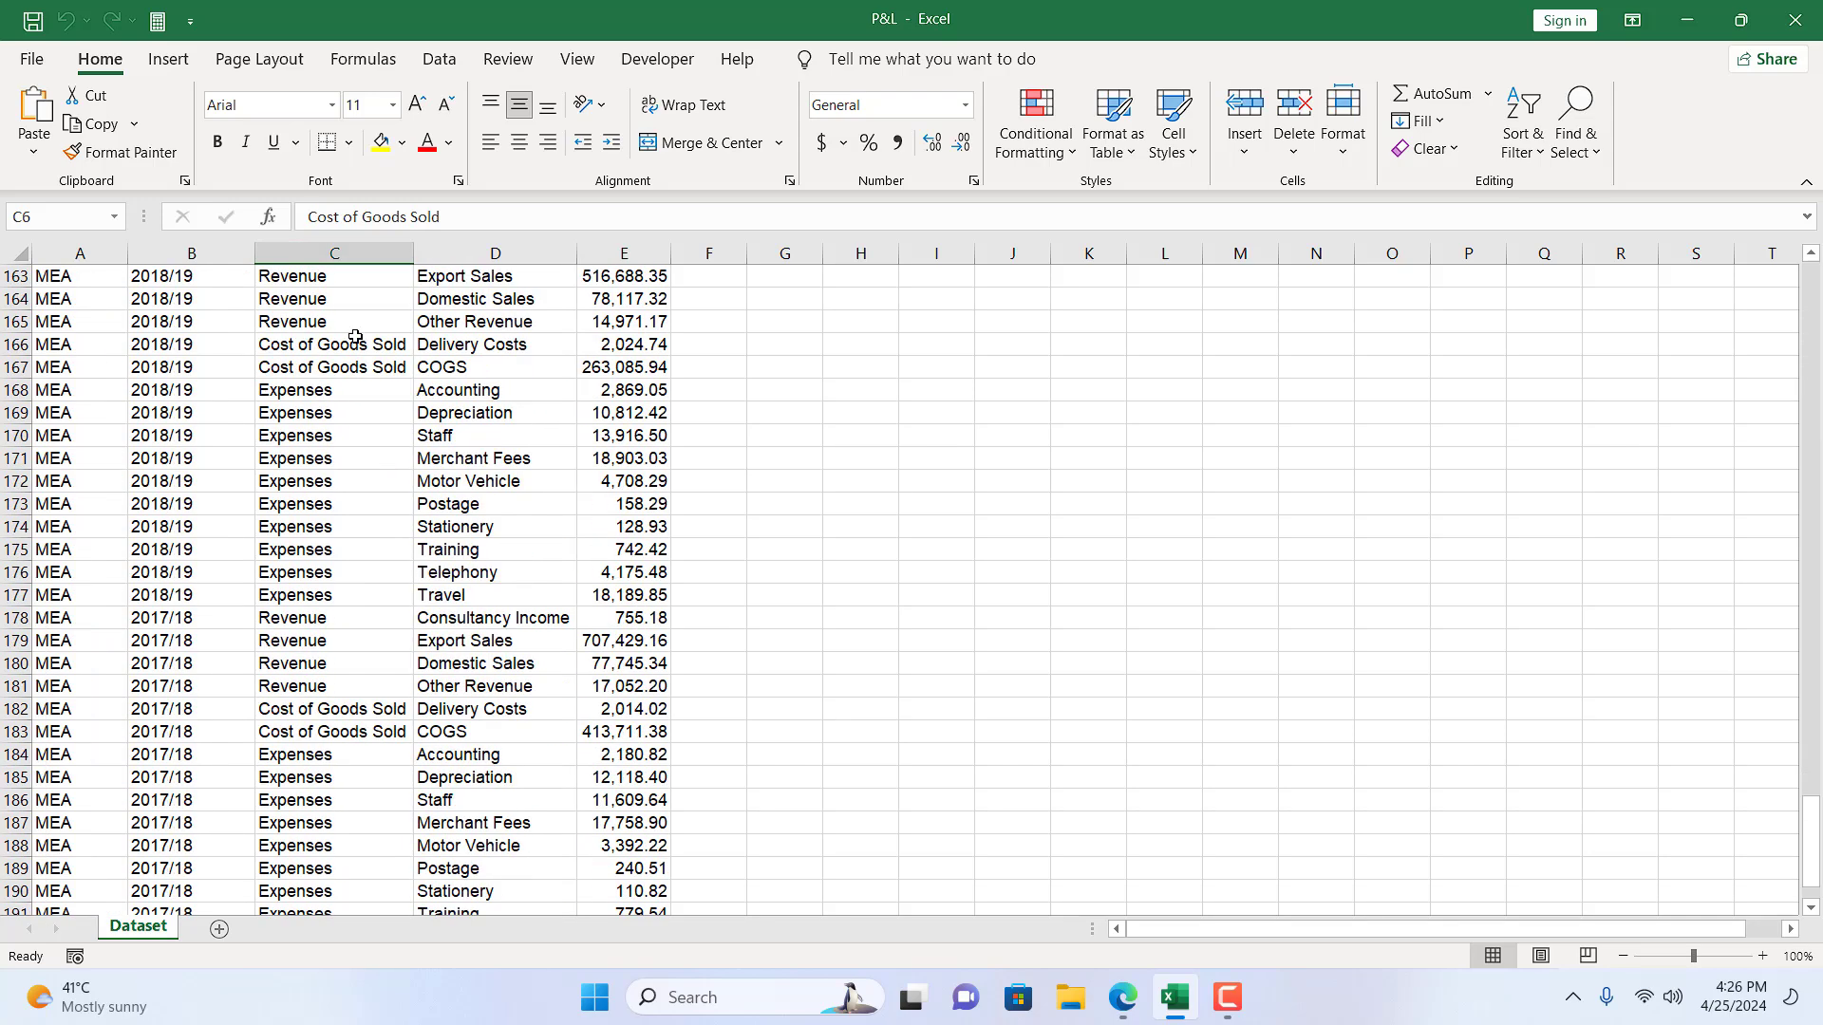
{"action": "scroll", "coordinate": [380, 648], "scroll_direction": "up", "scroll_amount": 20}
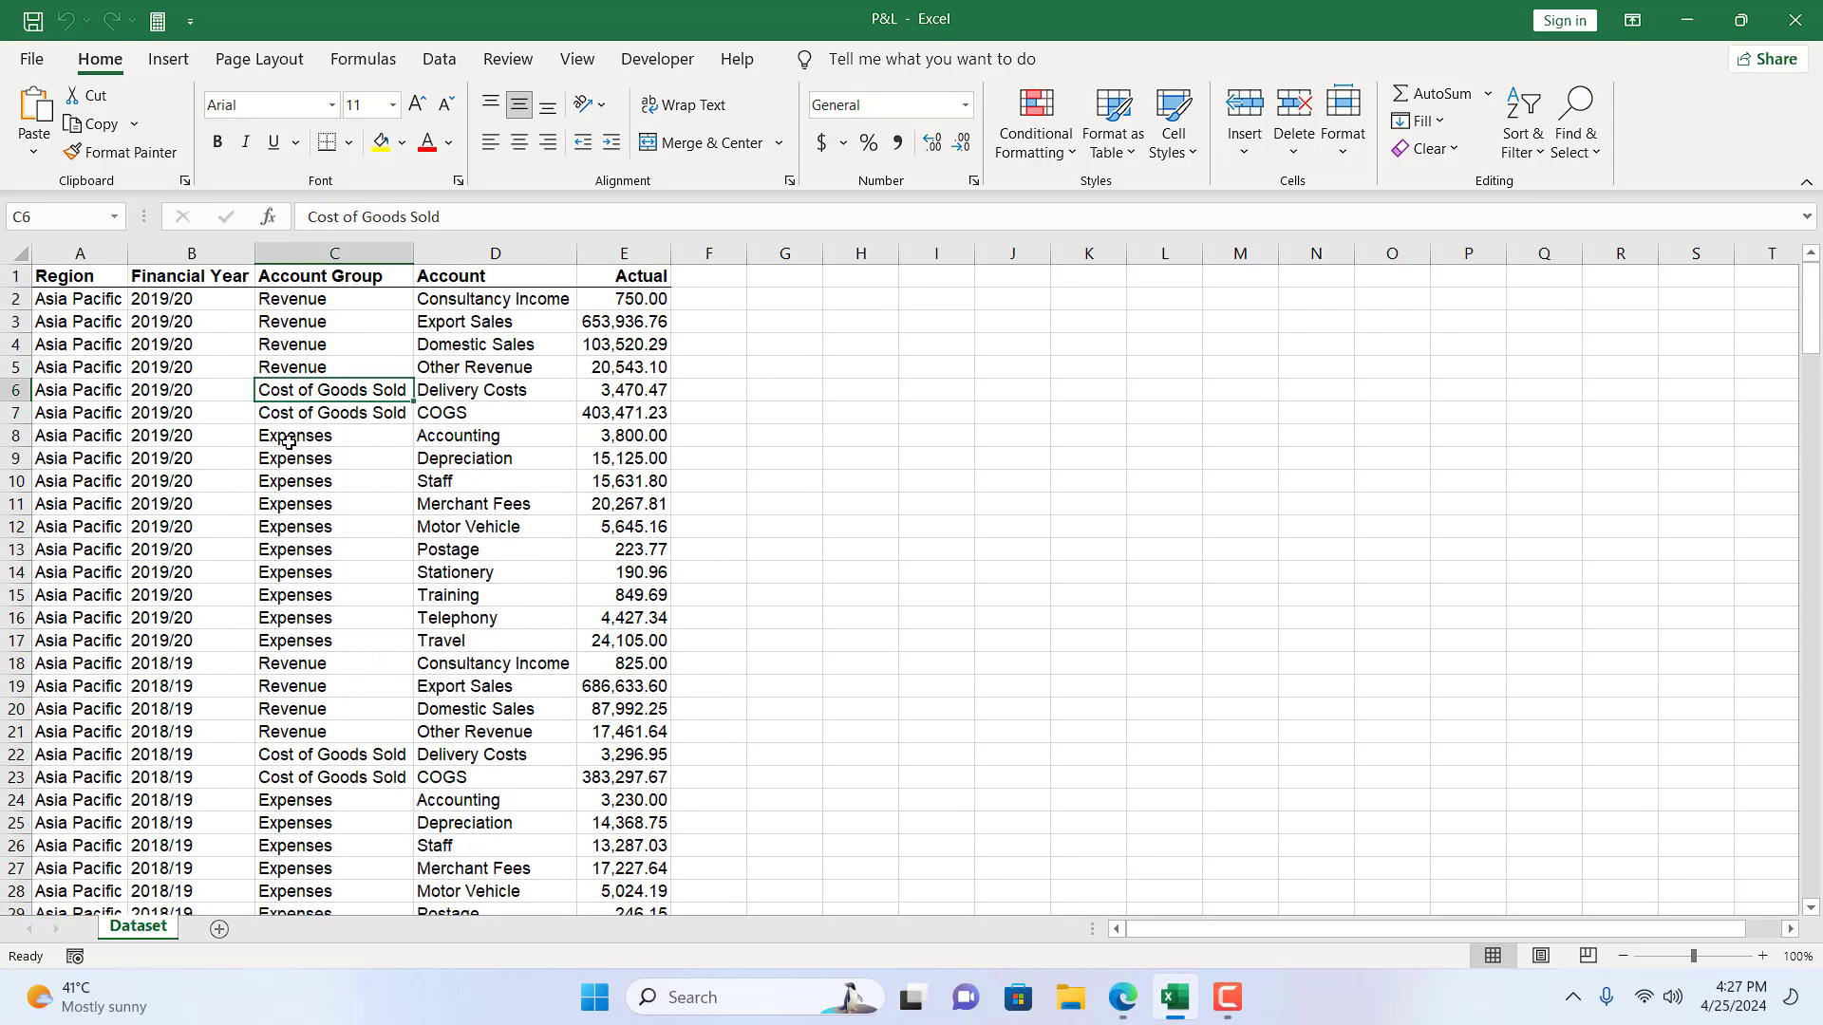
{"action": "left_click", "coordinate": [276, 278]}
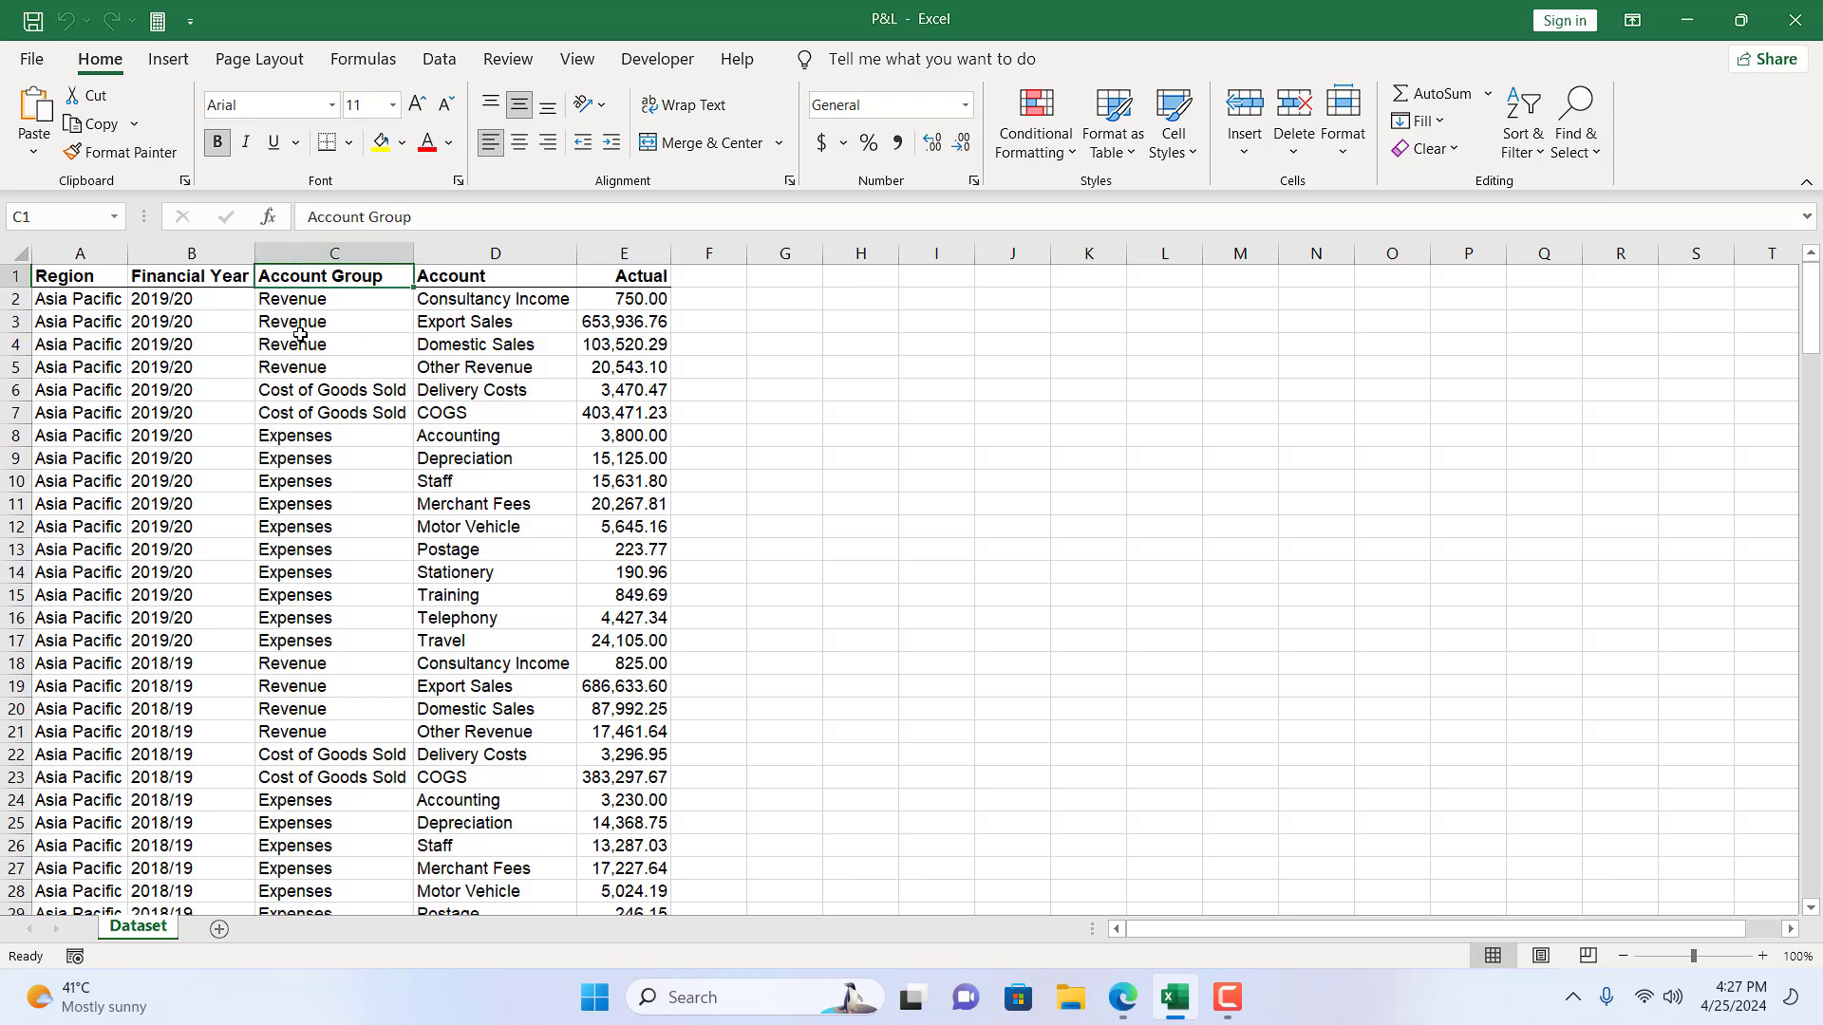
{"action": "left_click", "coordinate": [438, 59]}
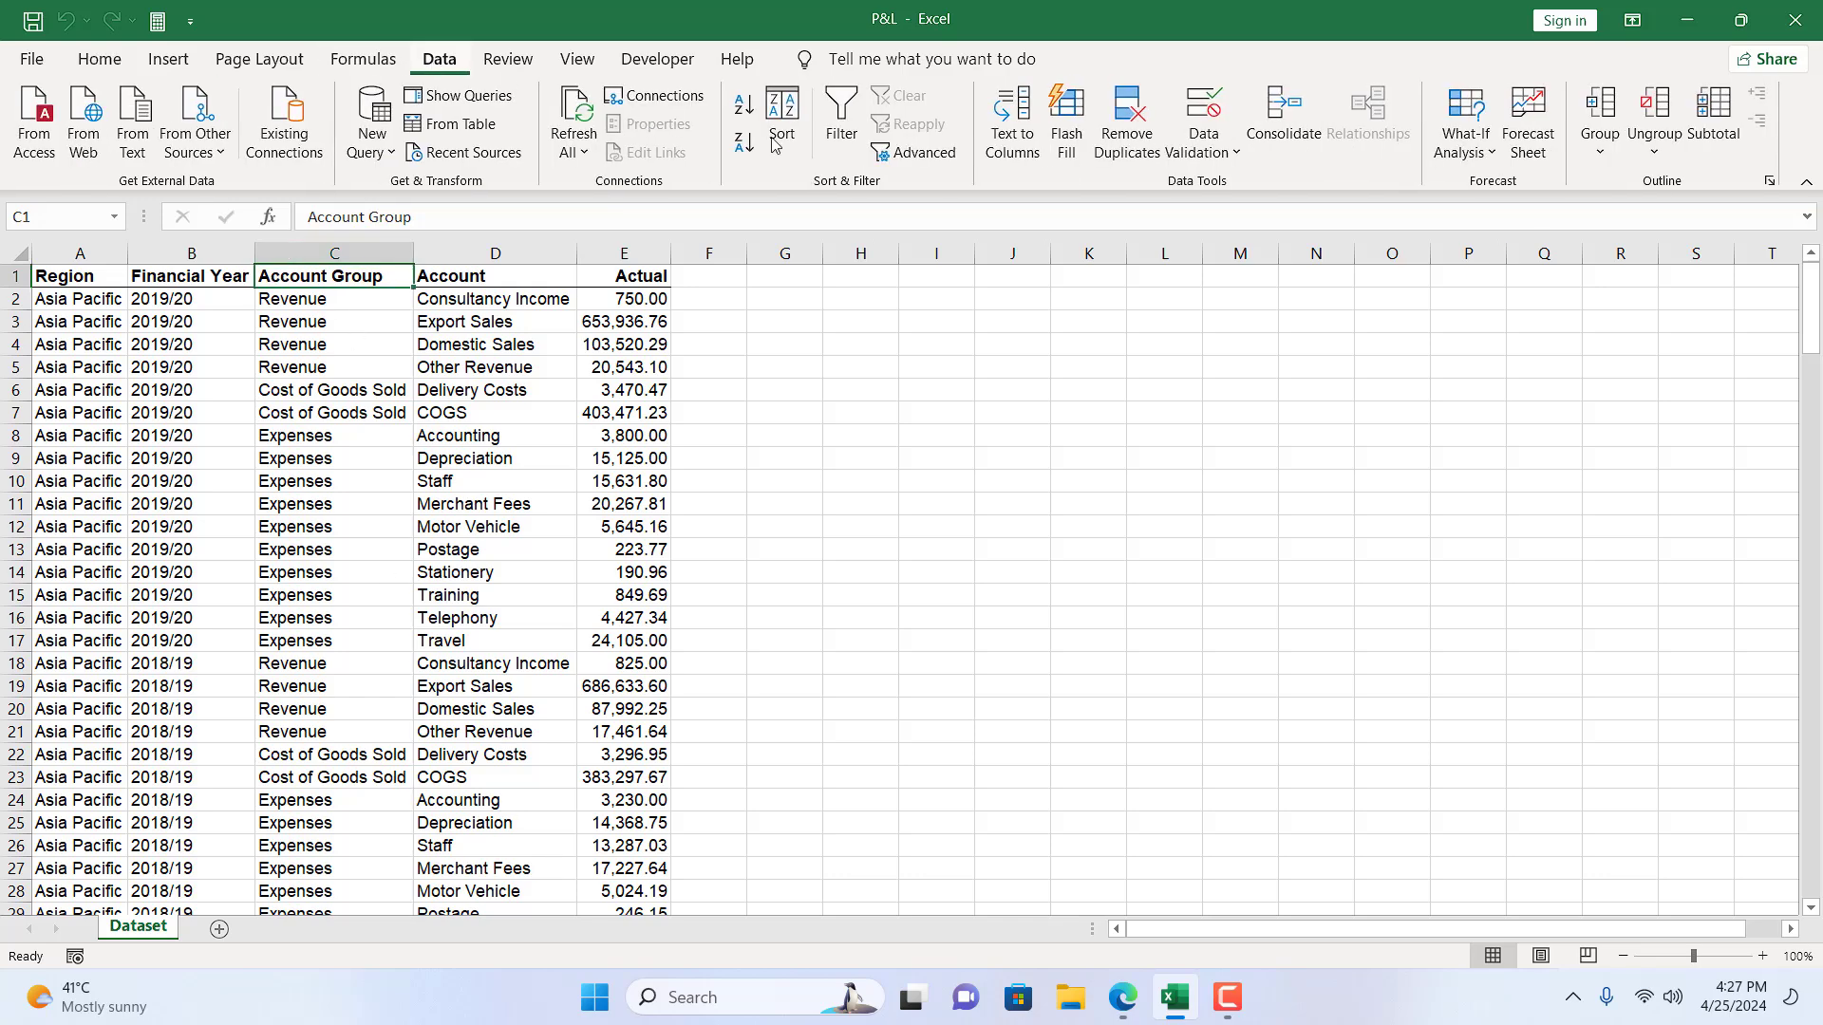
{"action": "left_click", "coordinate": [841, 107]}
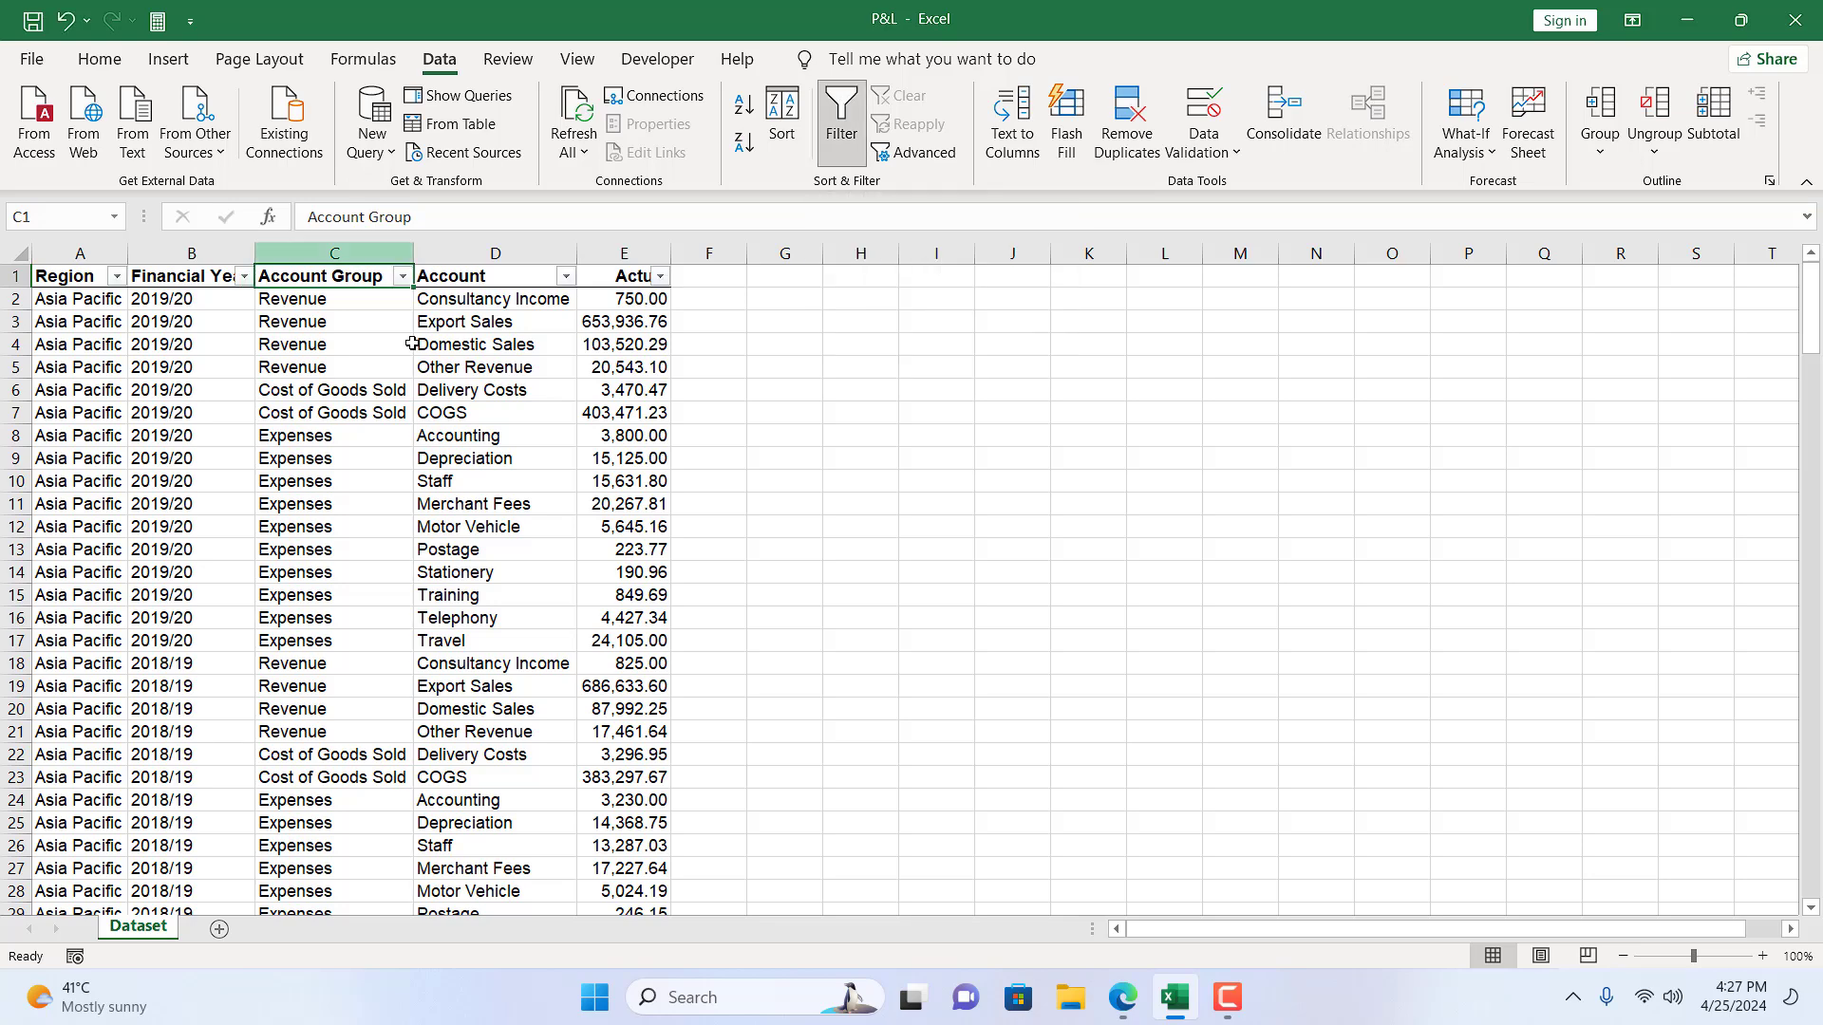
{"action": "key", "text": "ctrl+shift+l"}
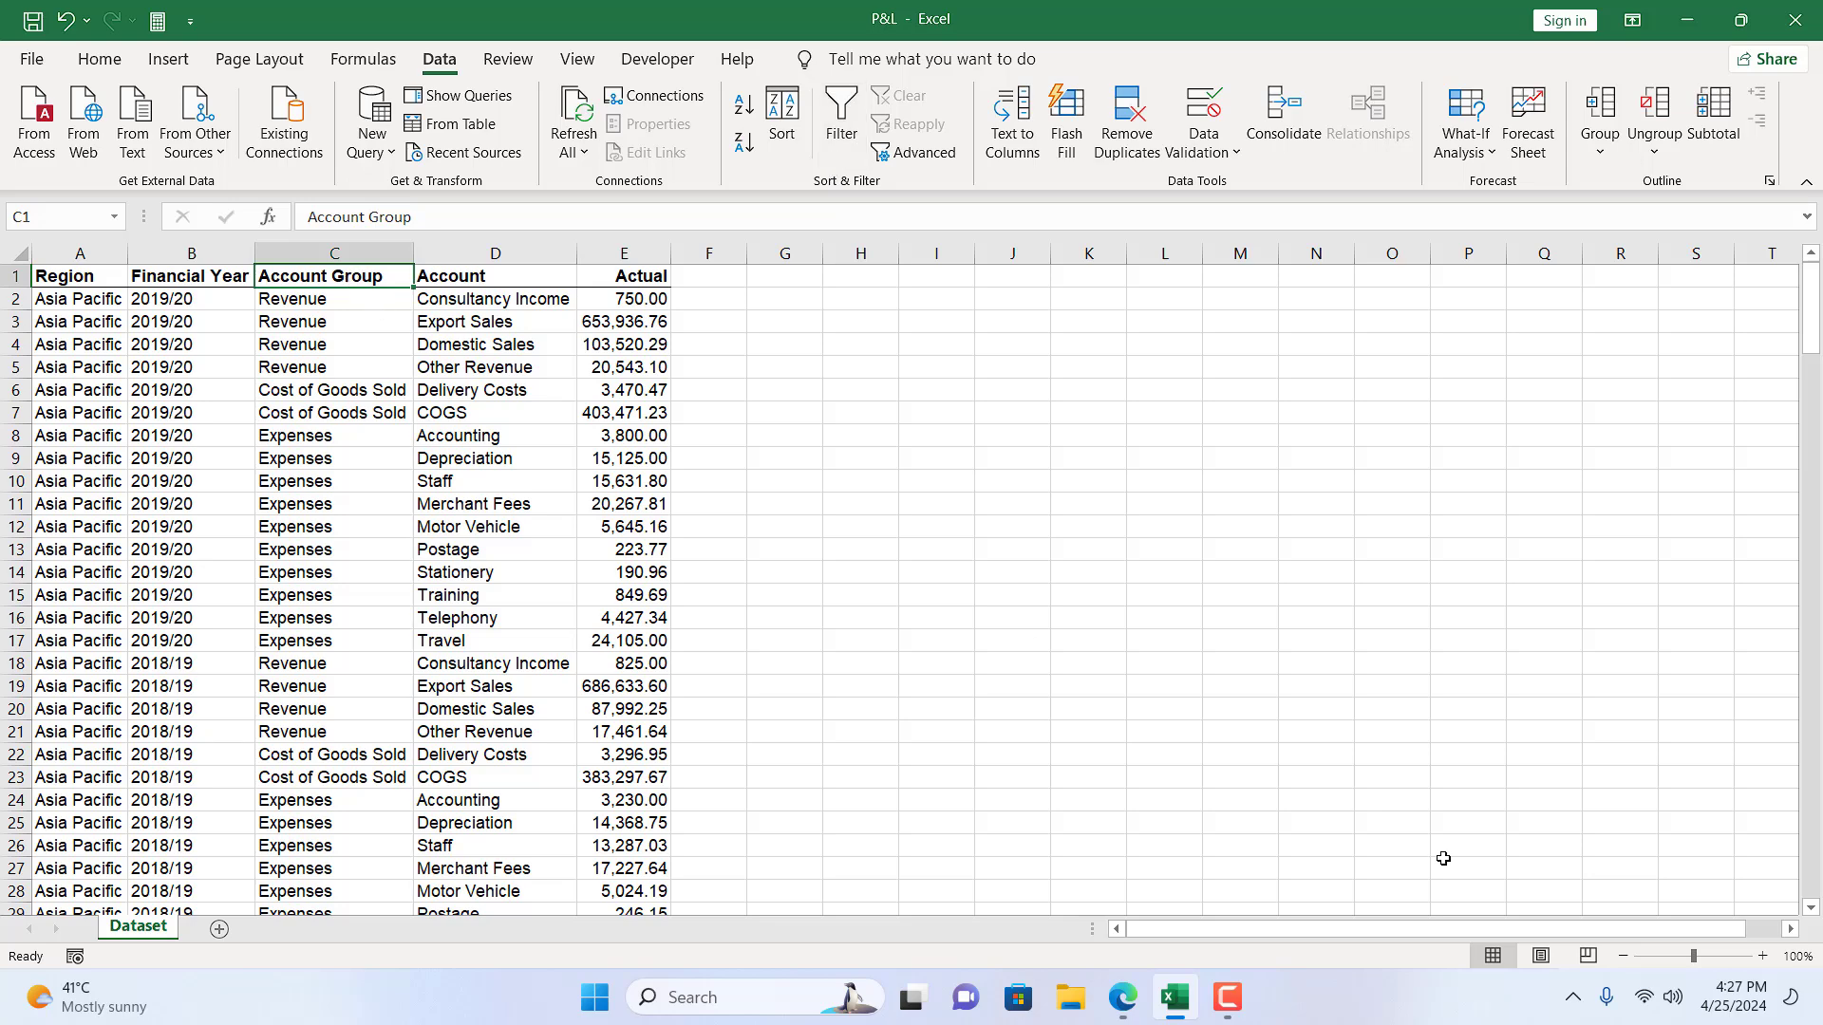
{"action": "key", "text": "ctrl+shift+l"}
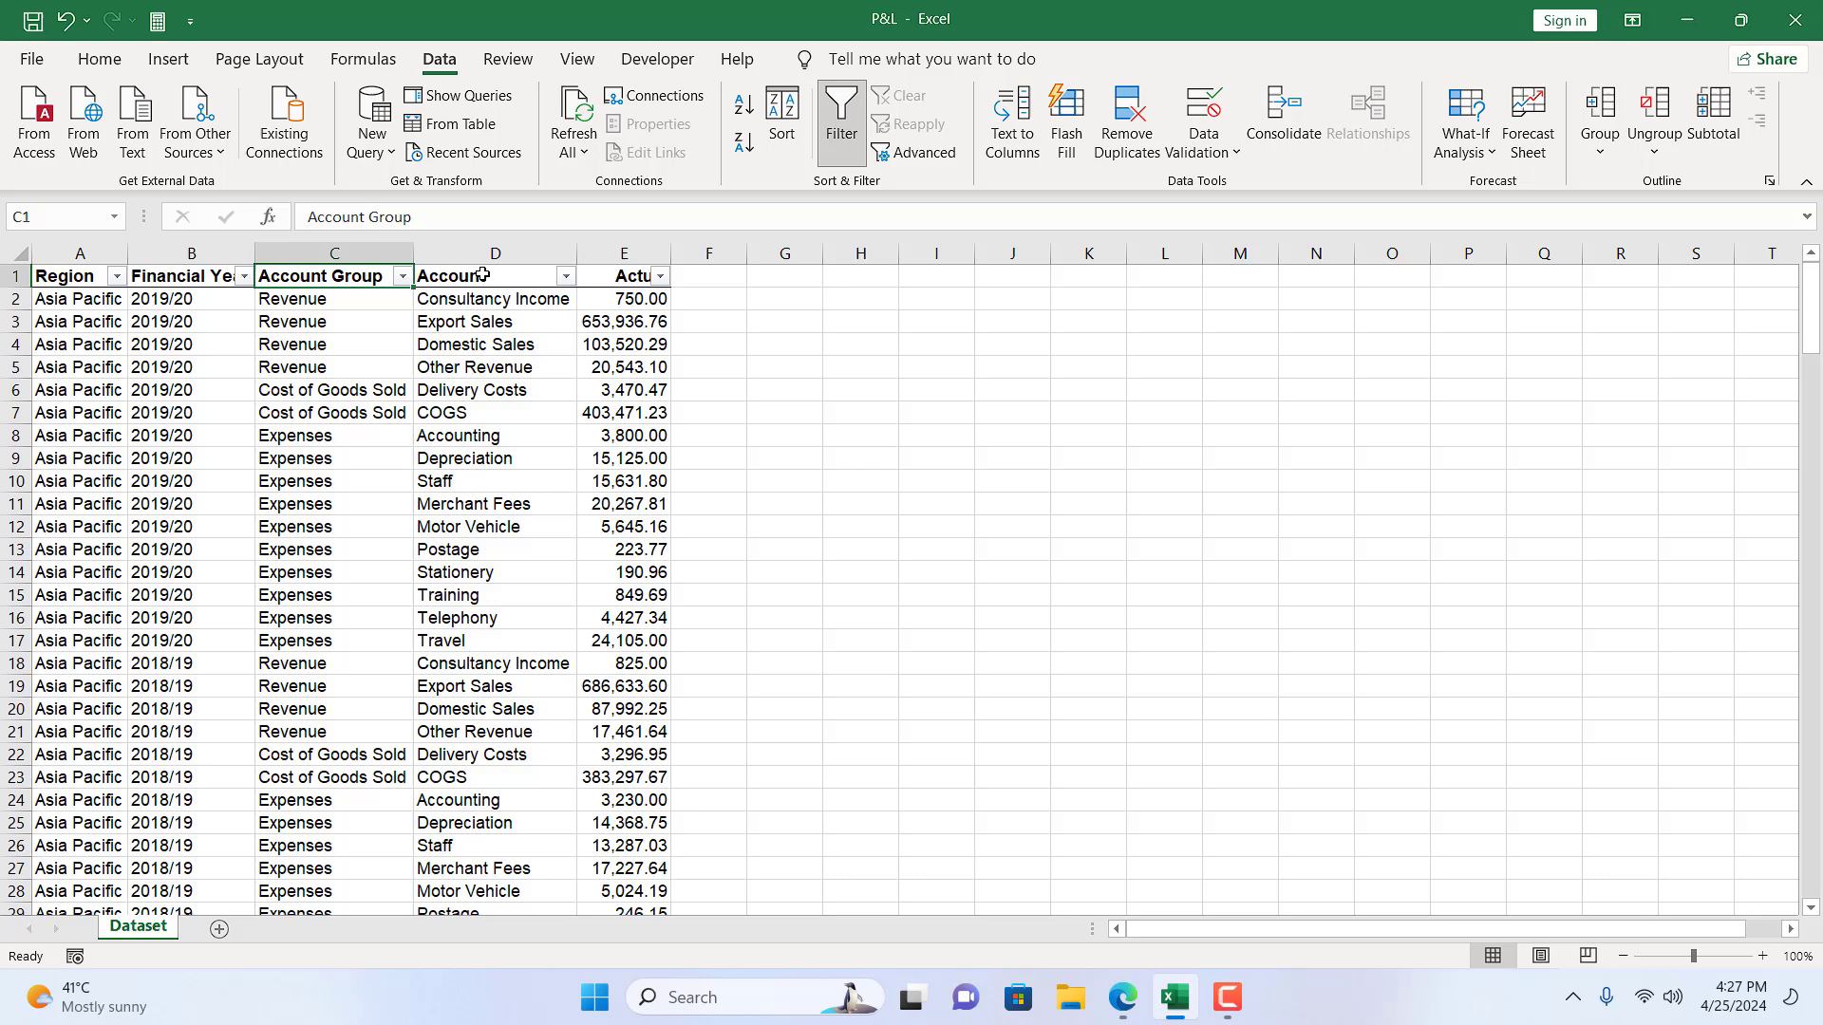
Filter Account Group to Cost of Goods Sold by unchecking Expenses and Revenue
{"action": "left_click", "coordinate": [403, 278]}
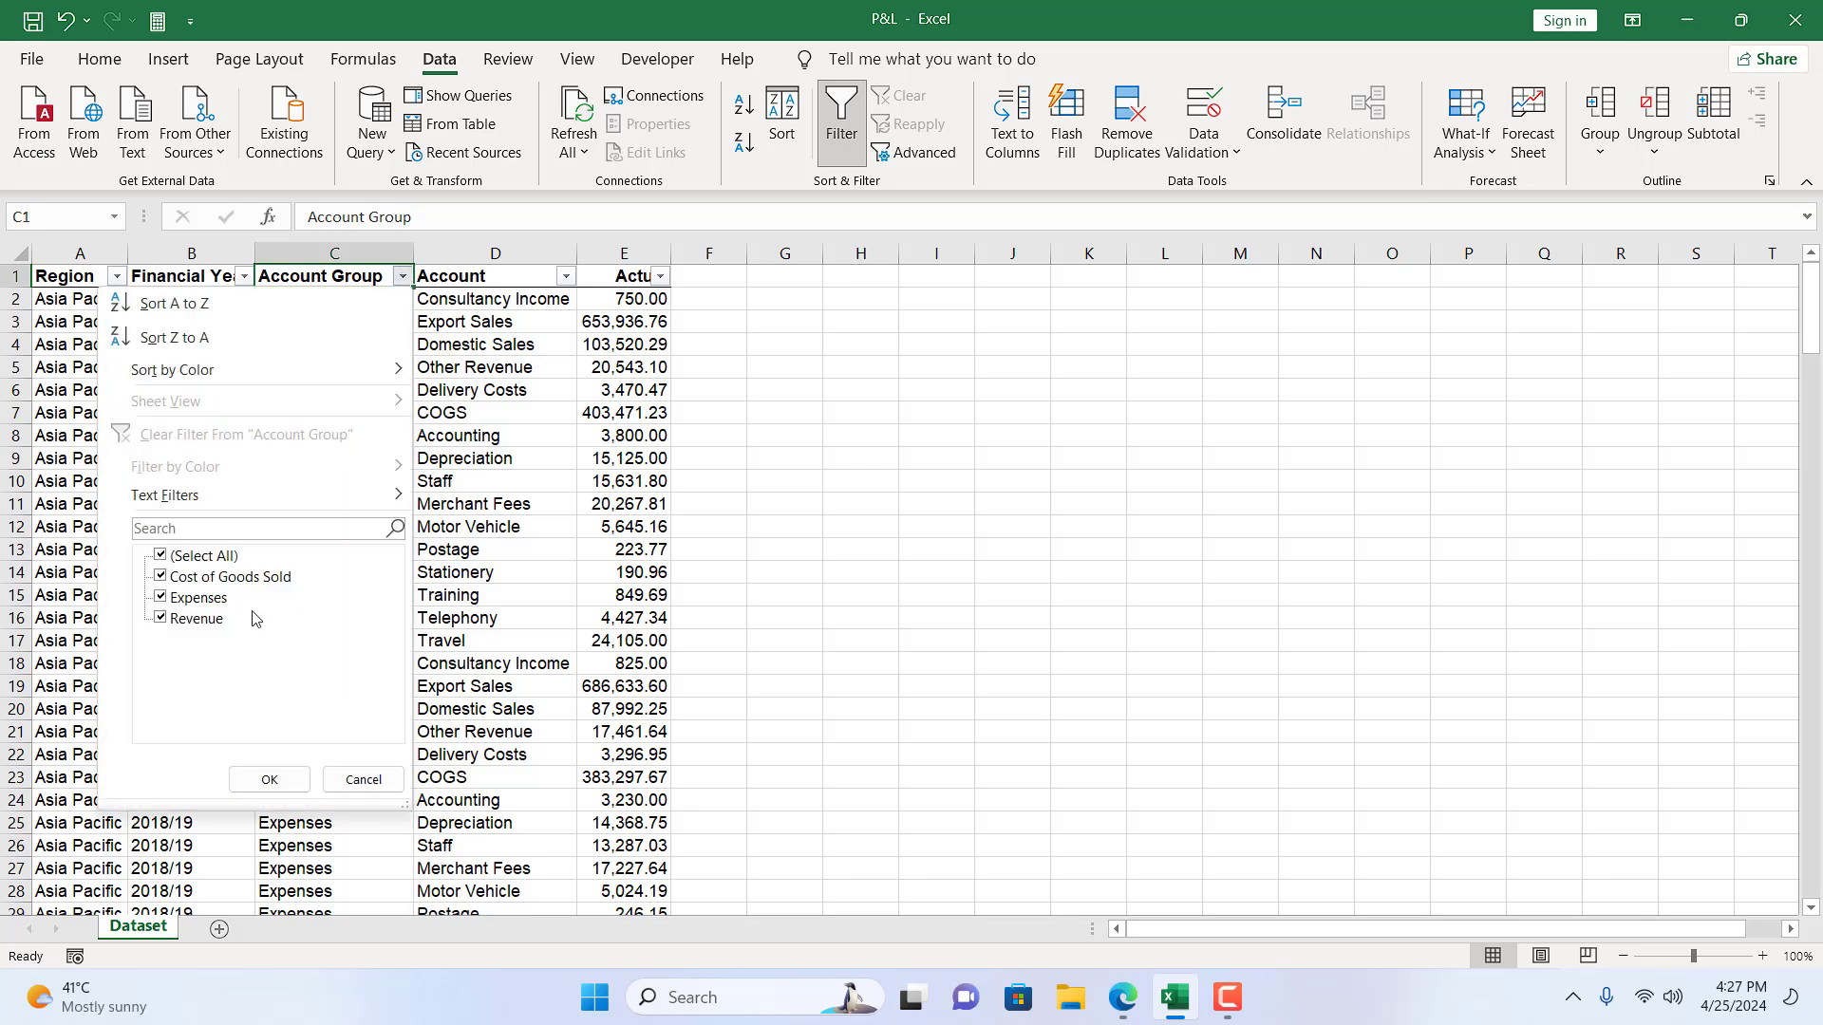
{"action": "left_click", "coordinate": [164, 599]}
{"action": "left_click", "coordinate": [162, 620]}
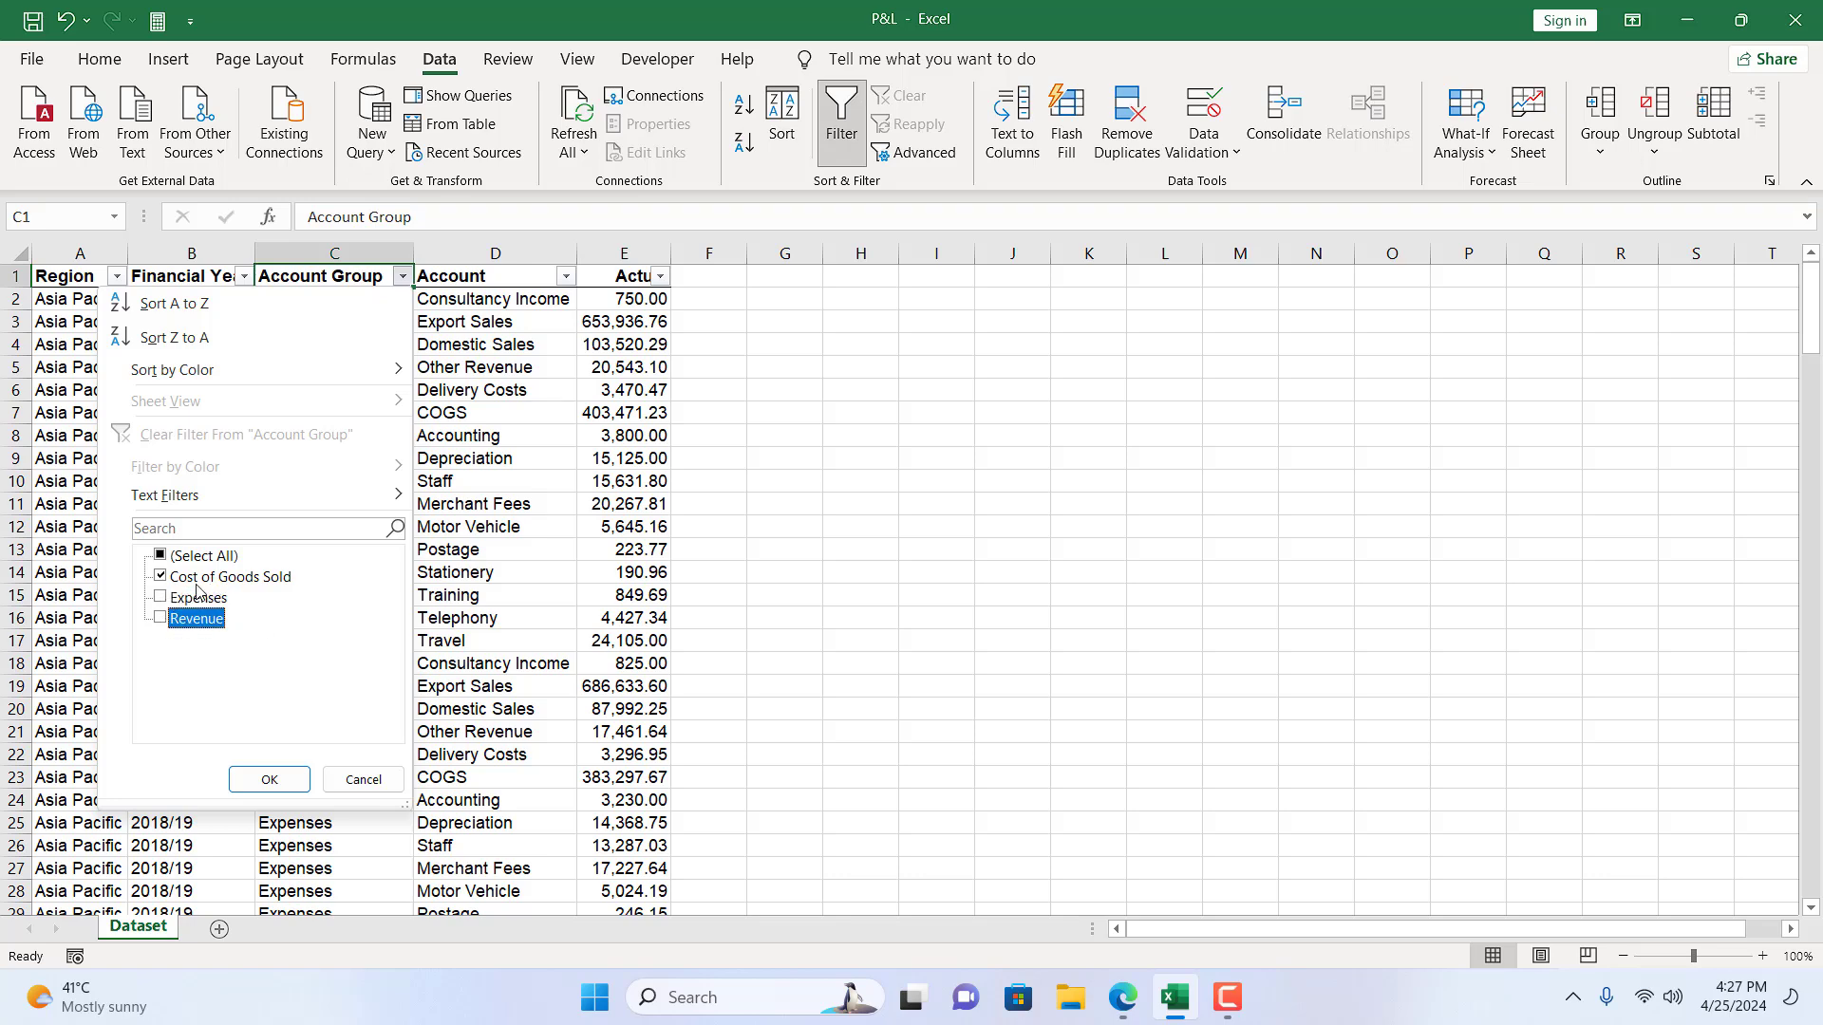
{"action": "left_click", "coordinate": [269, 779]}
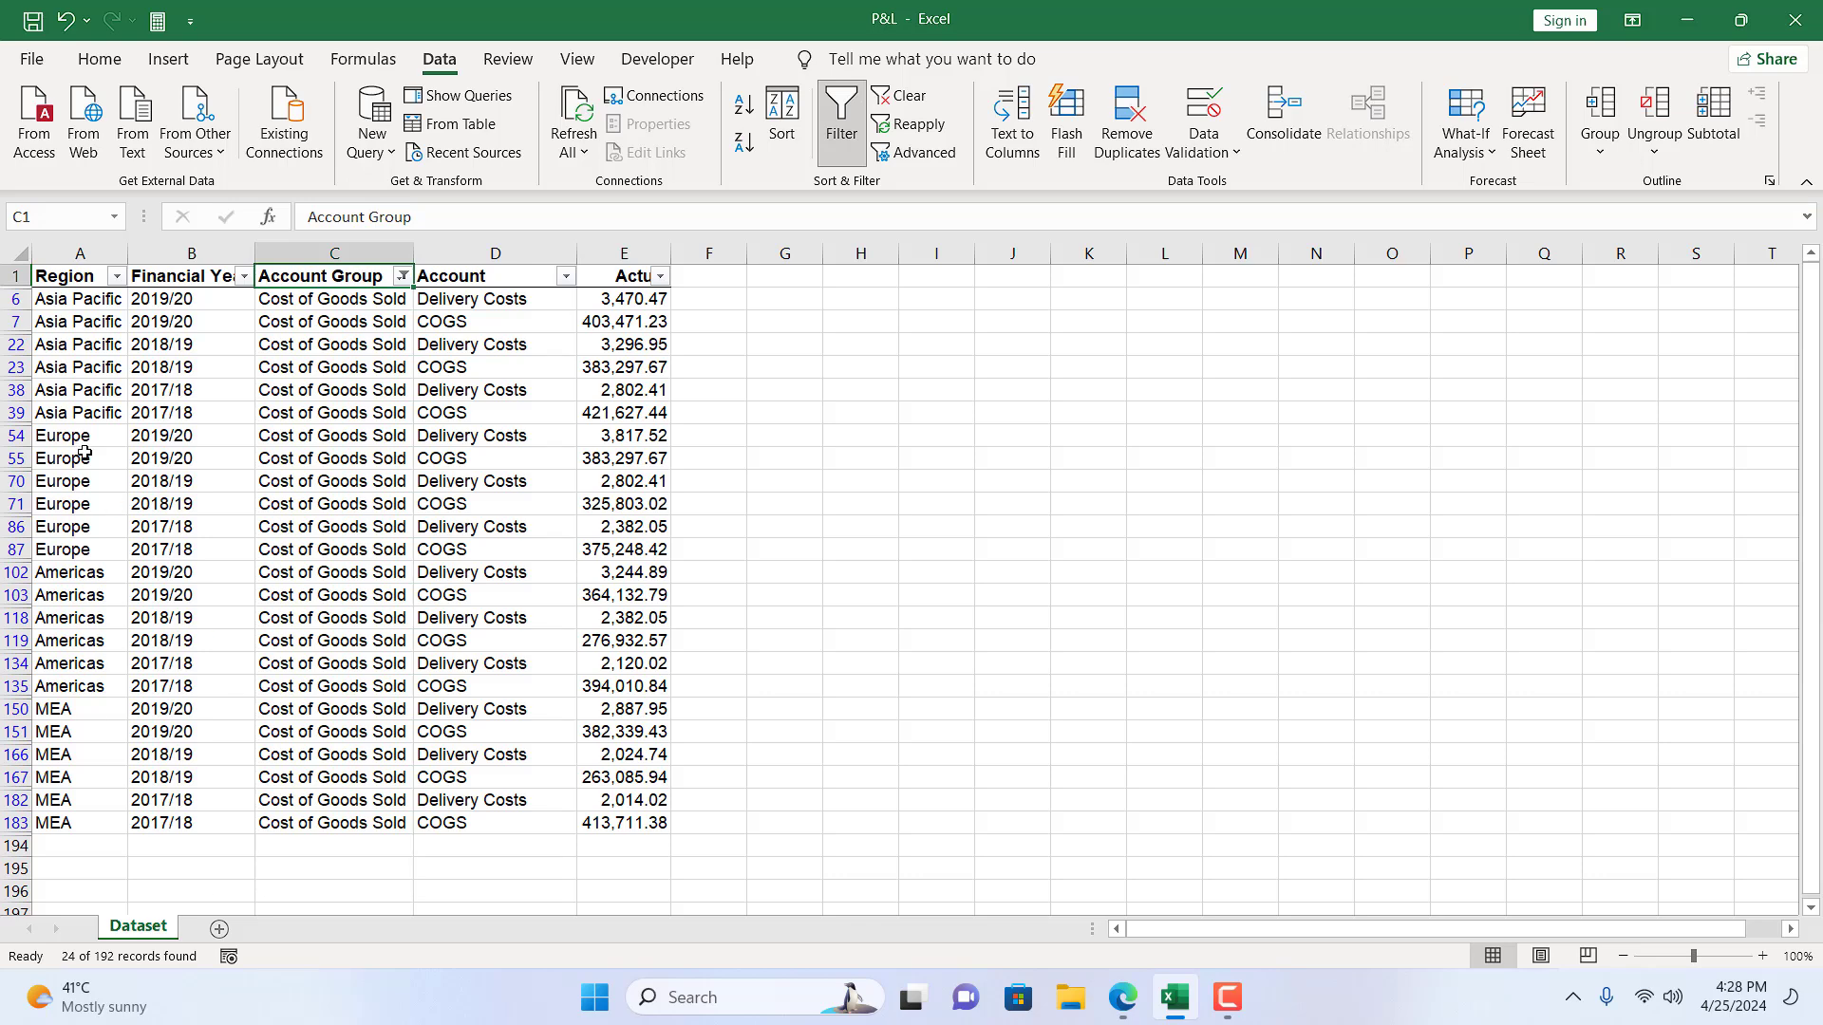
Delete the entire sheet rows of the visible Cost of Goods Sold records A6:E183
{"action": "left_click_drag", "start_coordinate": [55, 302], "coordinate": [646, 822]}
{"action": "right_click", "coordinate": [474, 569]}
{"action": "left_click", "coordinate": [527, 570]}
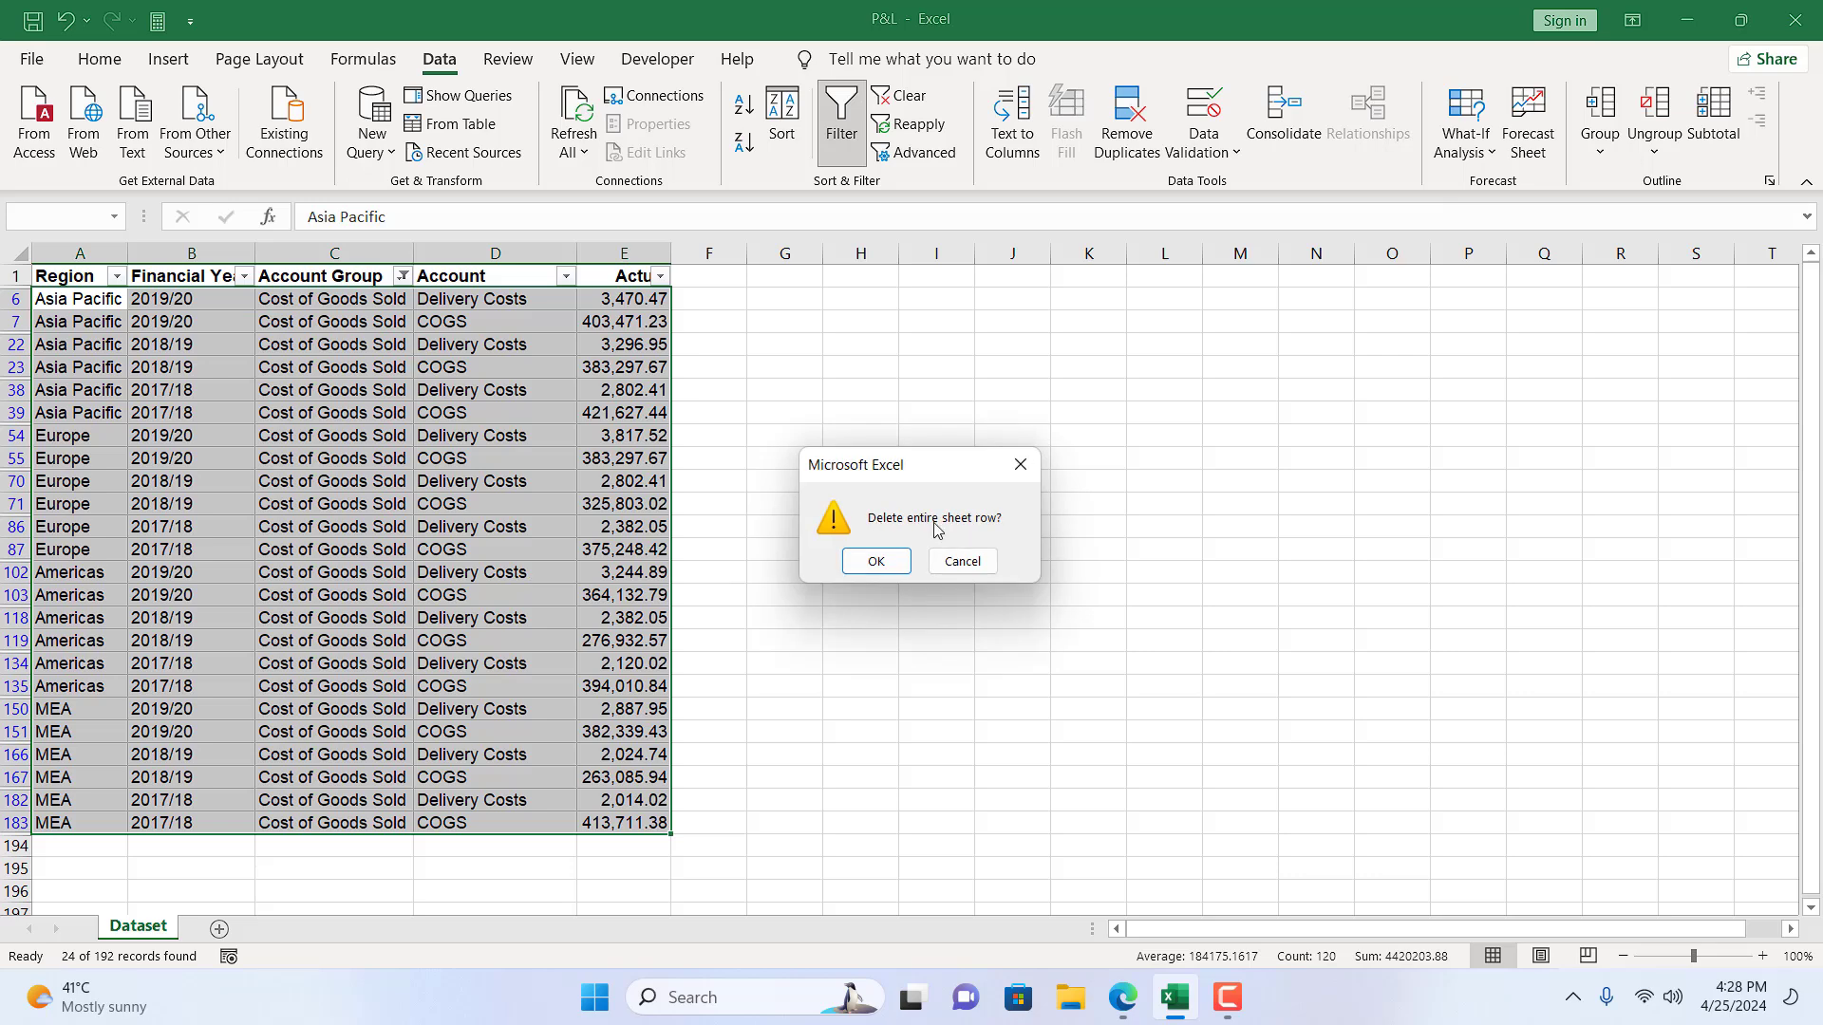
{"action": "left_click", "coordinate": [877, 562]}
Turn filtering off with Ctrl+Shift+L to show all remaining rows
{"action": "left_click", "coordinate": [636, 567]}
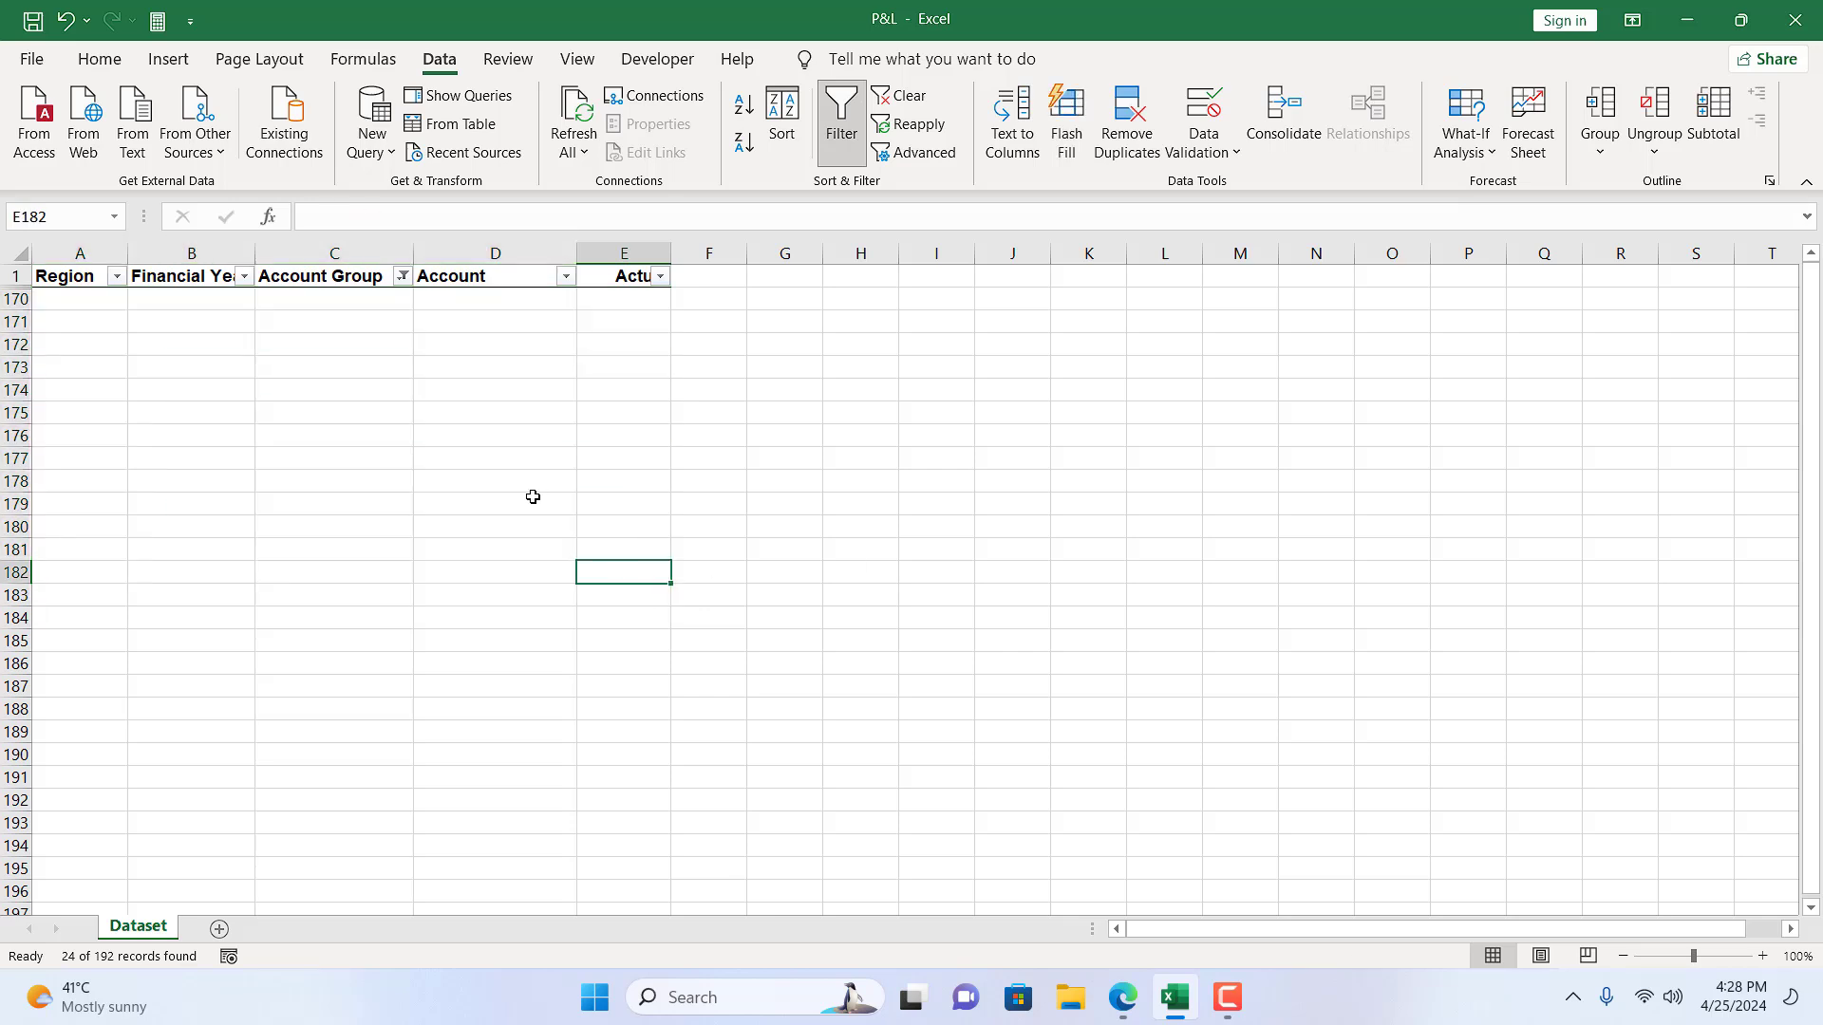
{"action": "key", "text": "ctrl+Up"}
{"action": "key", "text": "Left"}
{"action": "key", "text": "Left"}
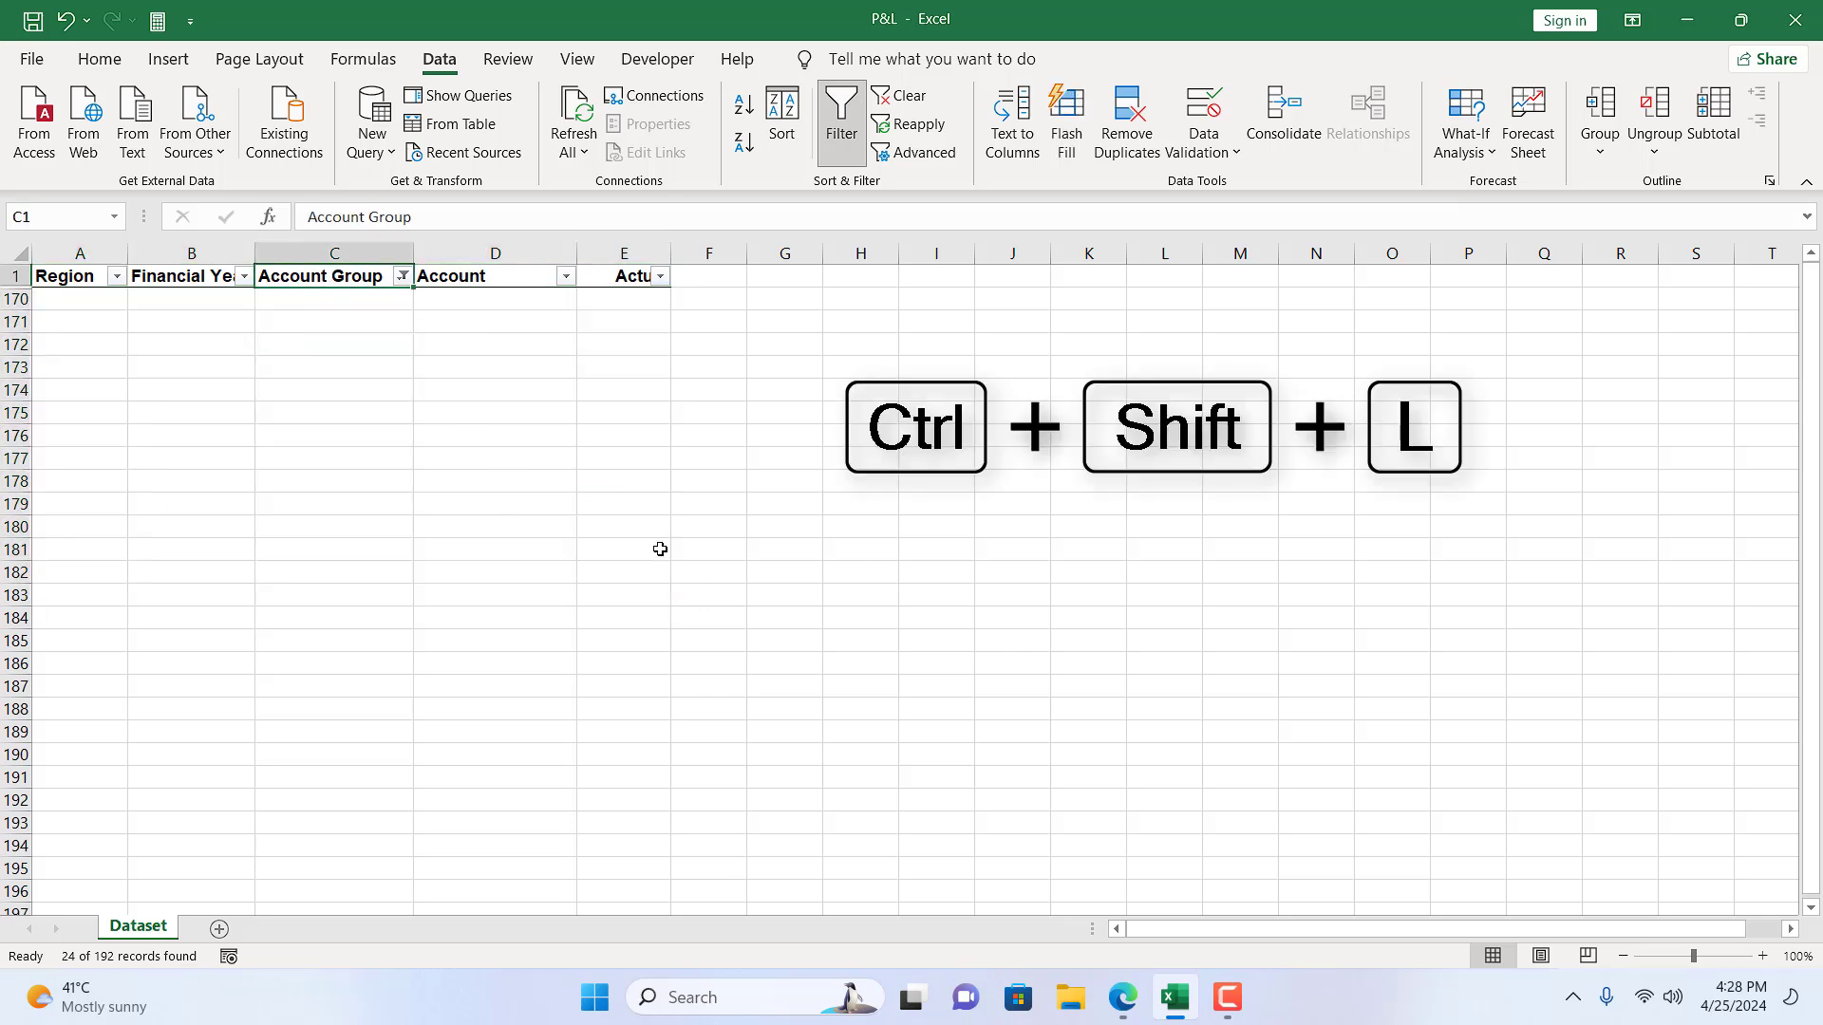
{"action": "key", "text": "ctrl+shift+l"}
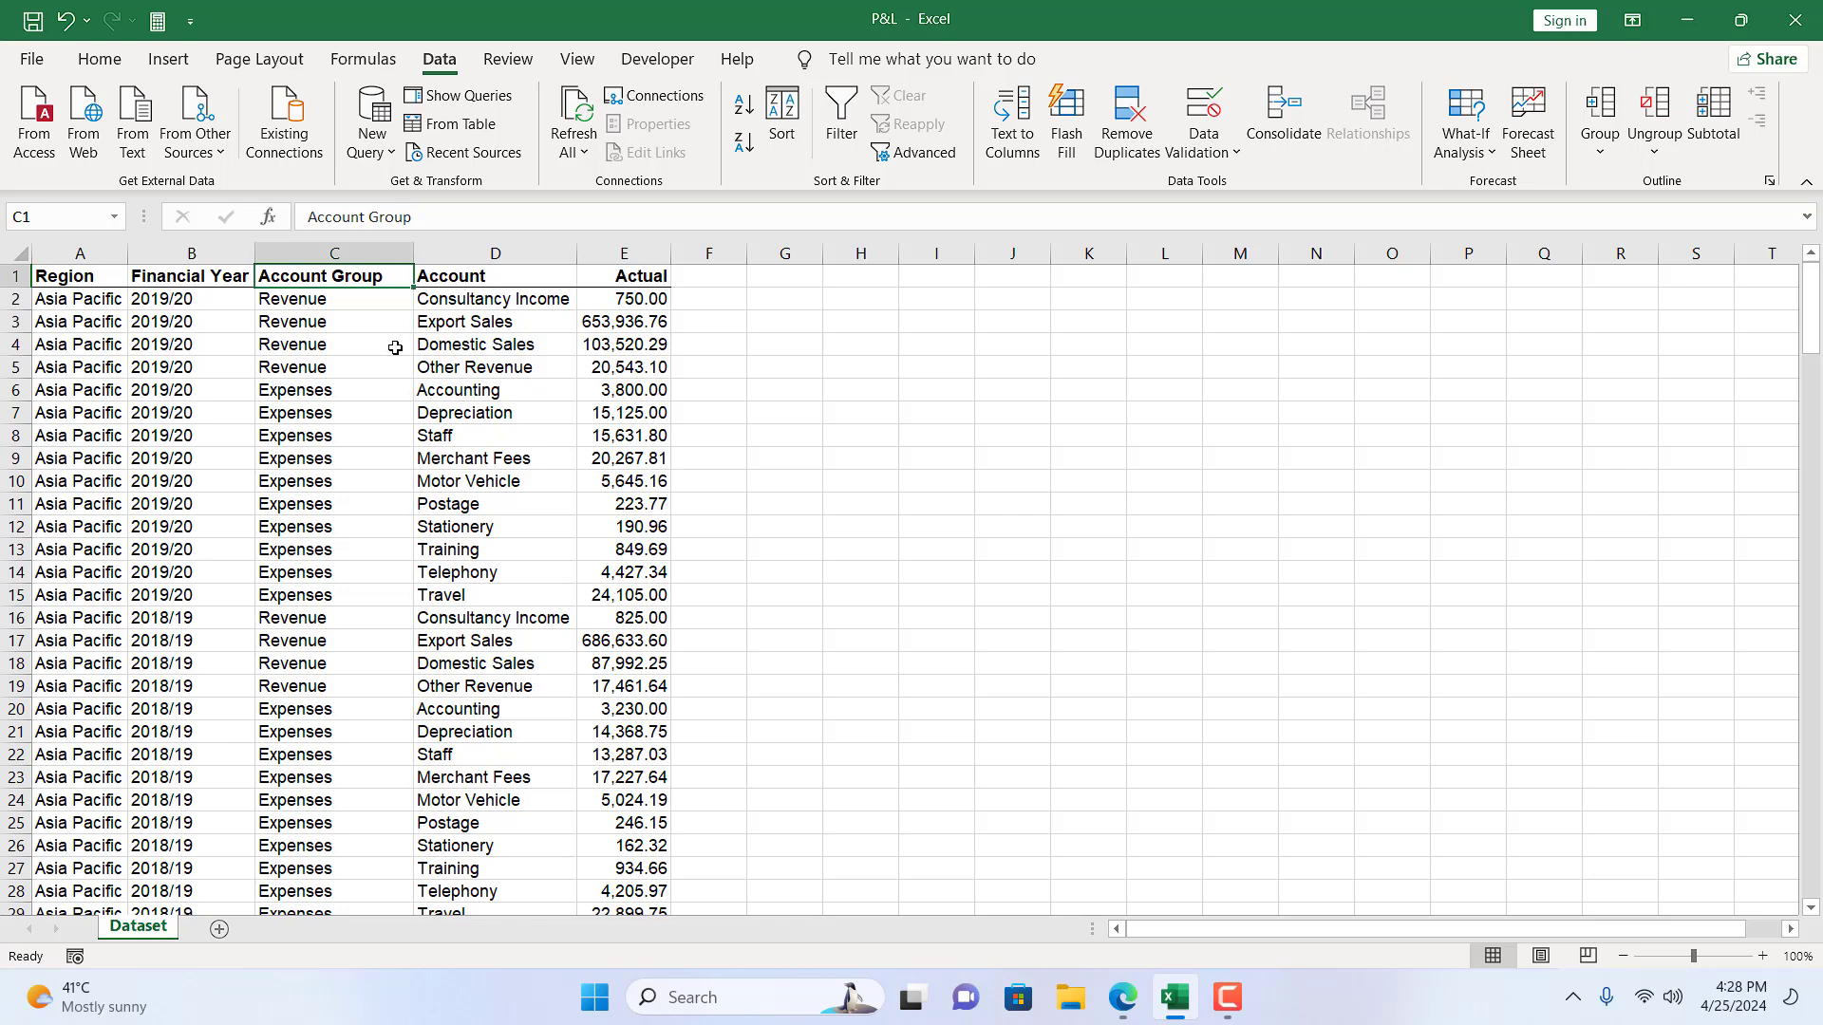
Undo the deletion to restore the Cost of Goods Sold rows
{"action": "scroll", "coordinate": [351, 357], "scroll_direction": "down", "scroll_amount": 20}
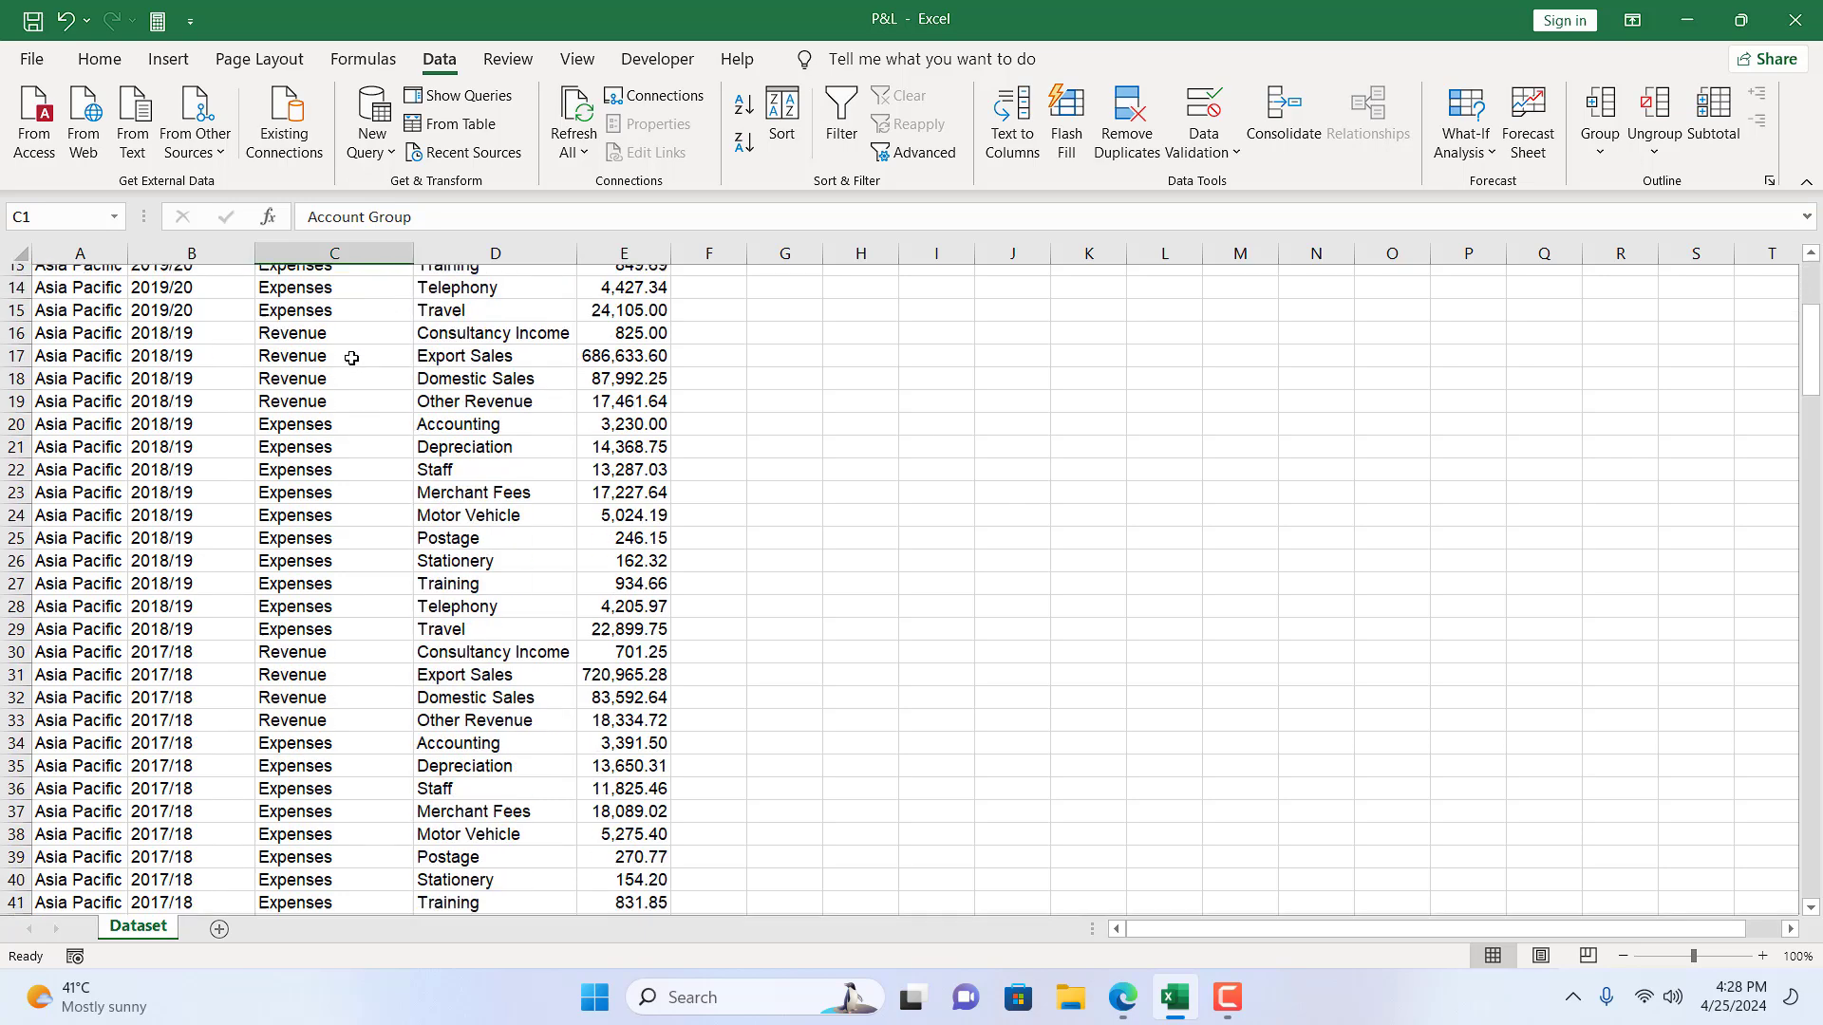
{"action": "scroll", "coordinate": [352, 358], "scroll_direction": "down", "scroll_amount": 20}
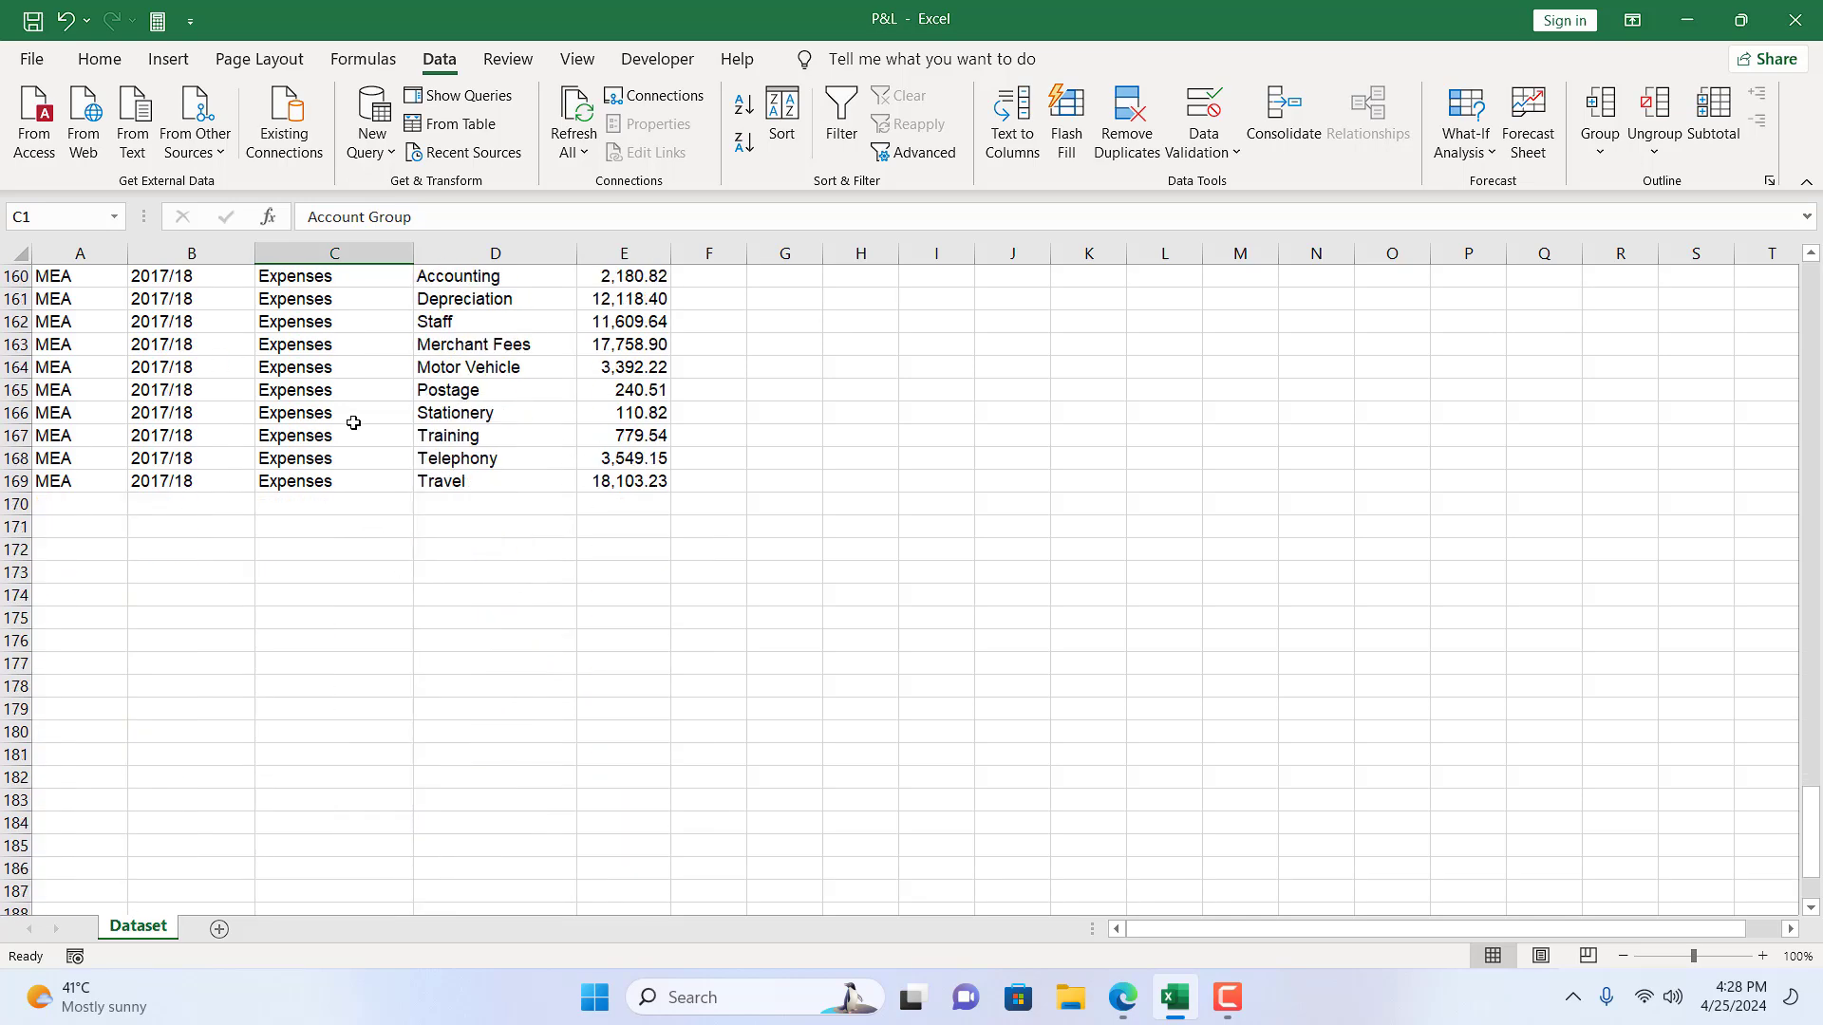
{"action": "scroll", "coordinate": [353, 422], "scroll_direction": "up", "scroll_amount": 20}
{"action": "scroll", "coordinate": [353, 422], "scroll_direction": "up", "scroll_amount": 12}
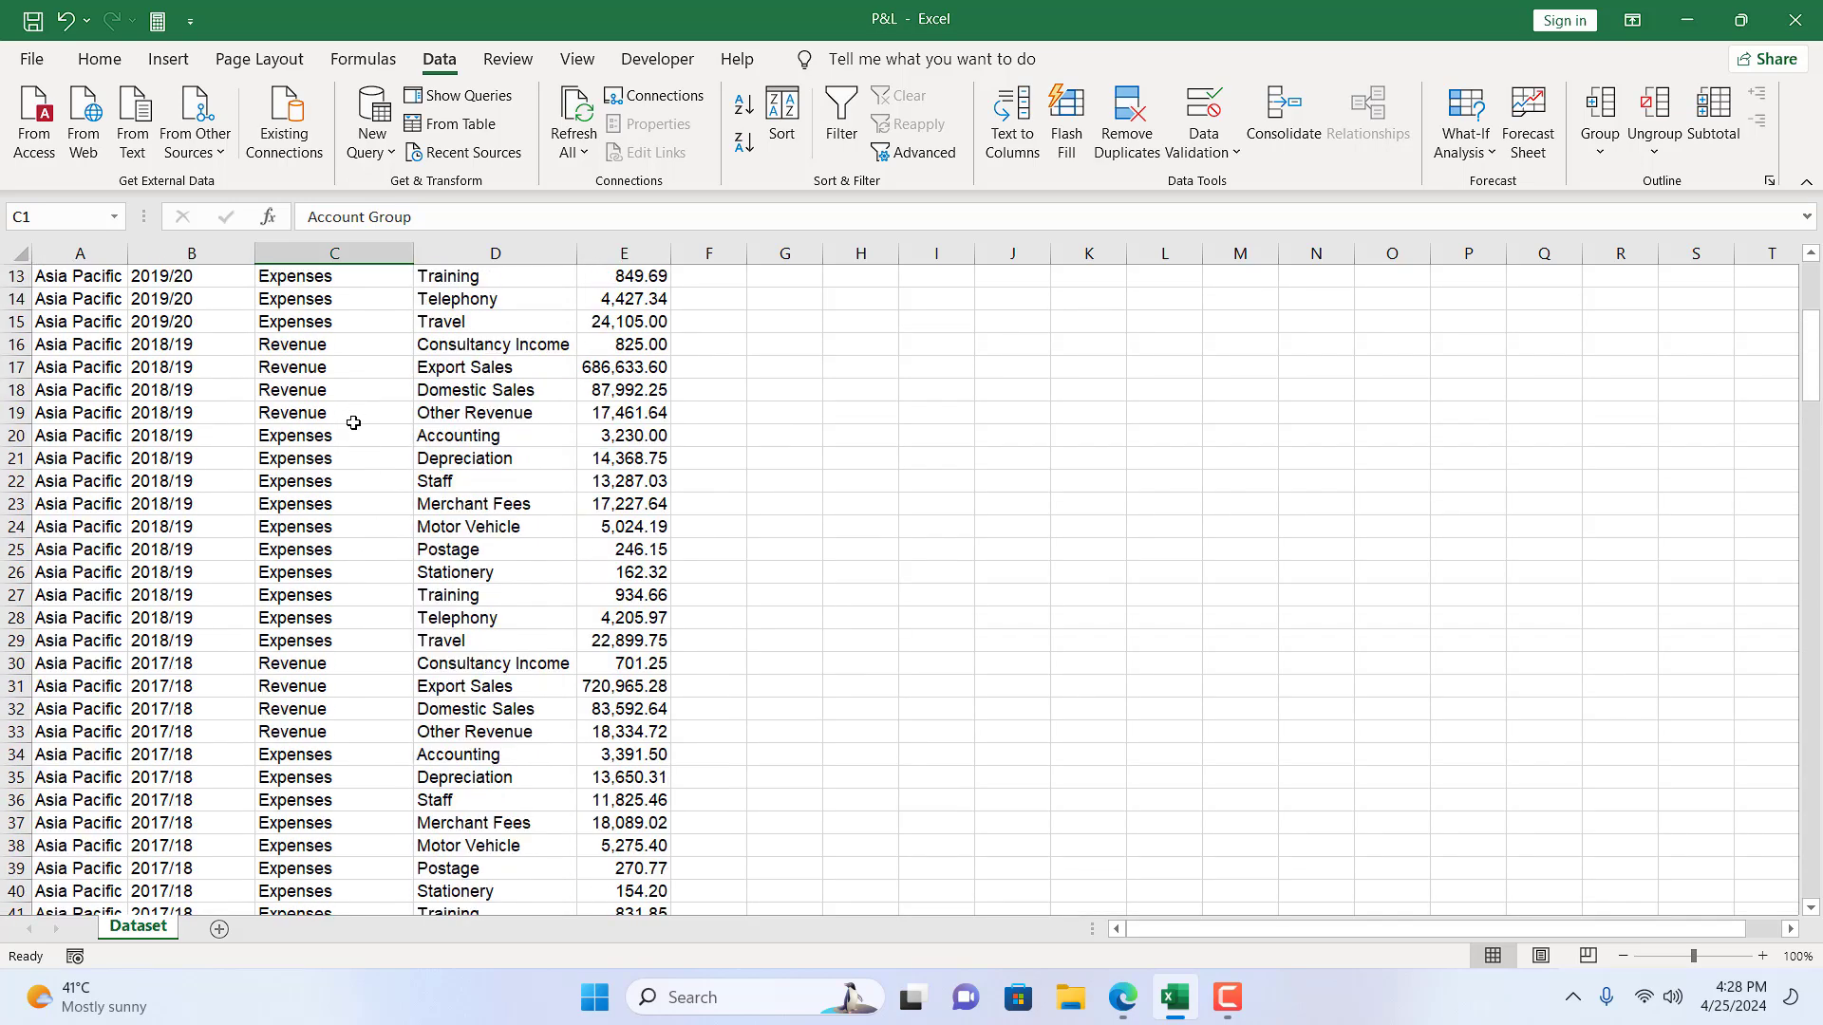
{"action": "key", "text": "ctrl+z"}
{"action": "key", "text": "ctrl+z"}
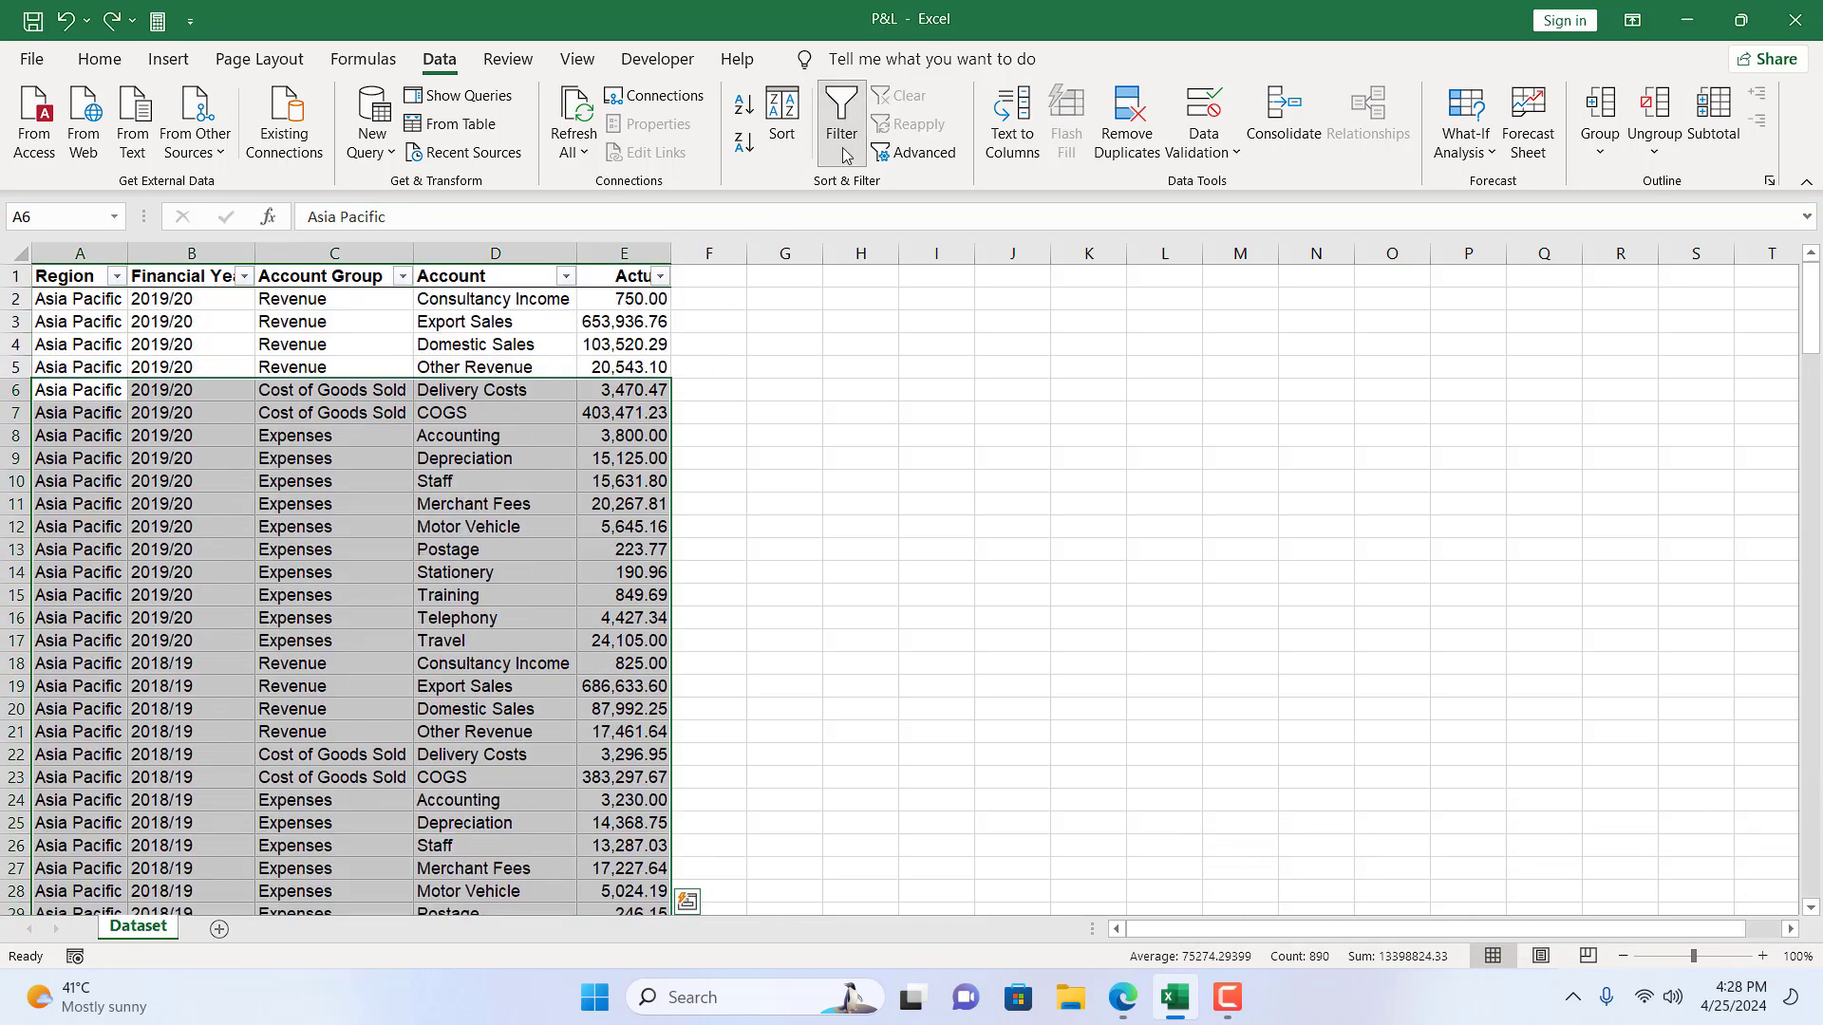
Turn off the header filter, leaving the full dataset unfiltered, and select row 2
{"action": "left_click", "coordinate": [841, 119]}
{"action": "left_click", "coordinate": [861, 659]}
{"action": "scroll", "coordinate": [780, 680], "scroll_direction": "down", "scroll_amount": 8}
{"action": "scroll", "coordinate": [788, 678], "scroll_direction": "up", "scroll_amount": 8}
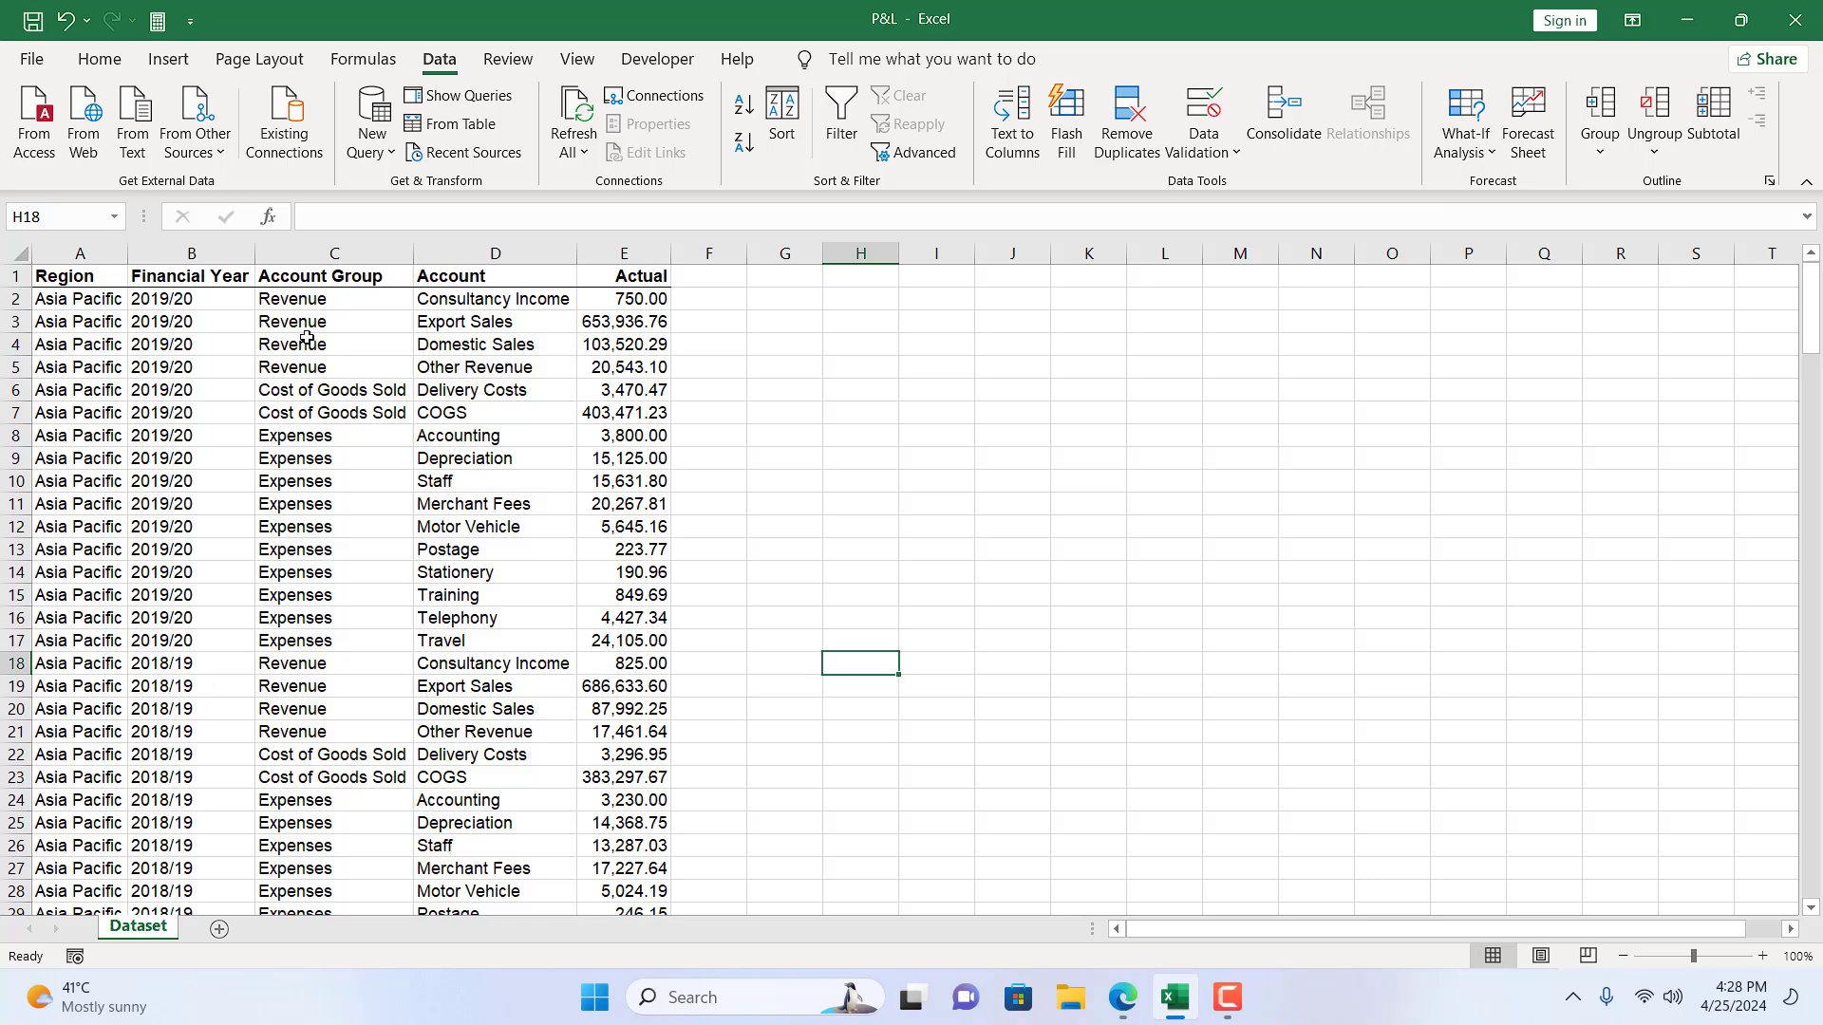
{"action": "left_click", "coordinate": [15, 299]}
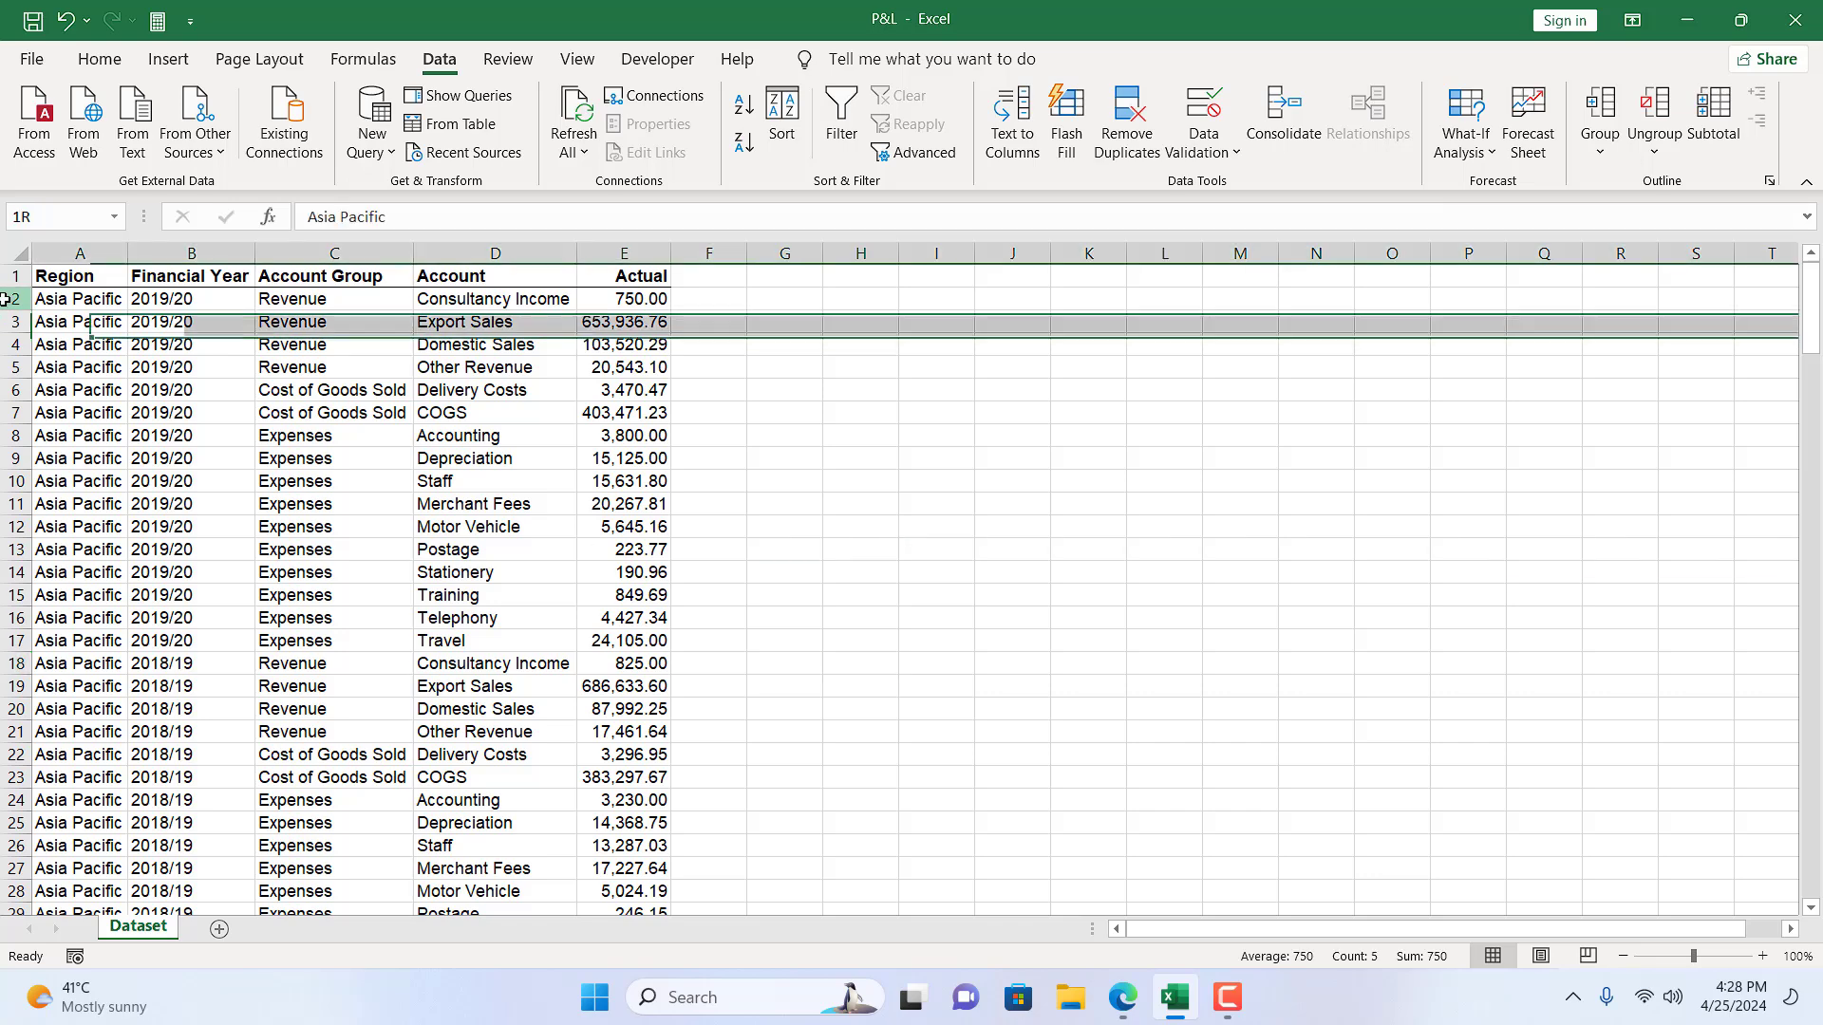
Search Account Group column C with Find All for 'Revenue', listing 48 matching cells
{"action": "left_click", "coordinate": [365, 297]}
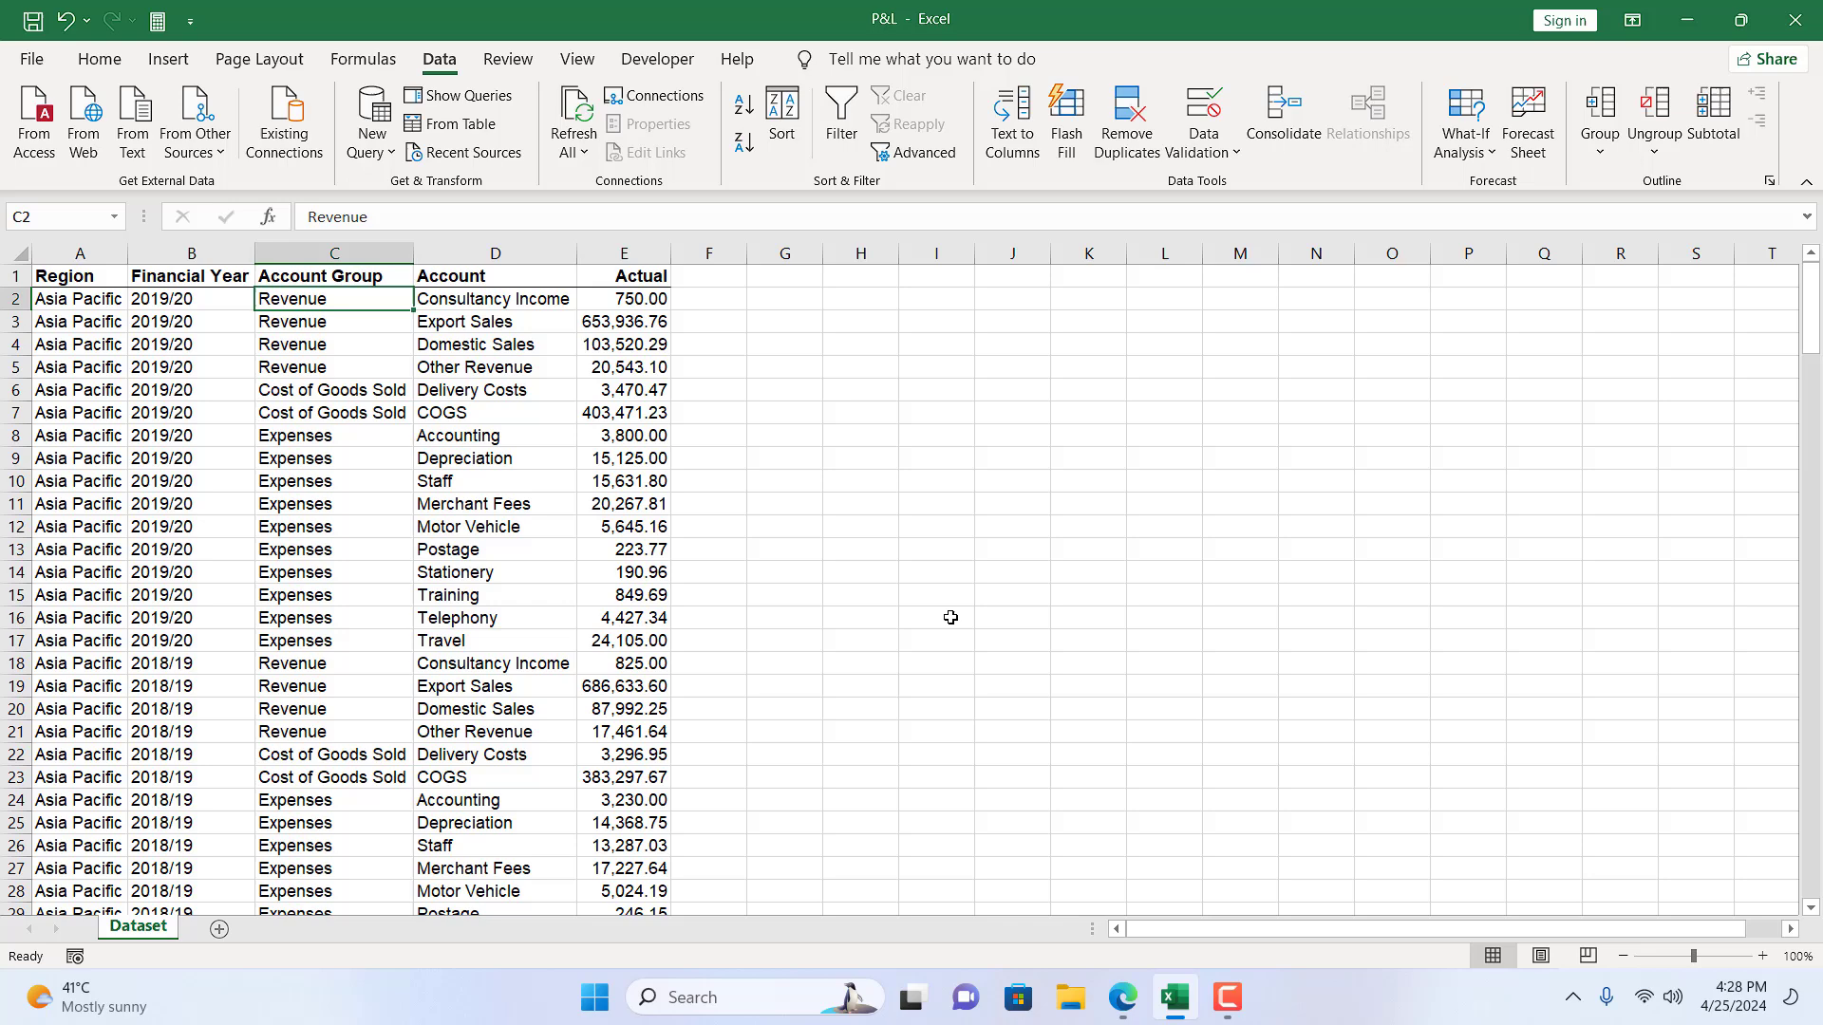
{"action": "left_click", "coordinate": [349, 256]}
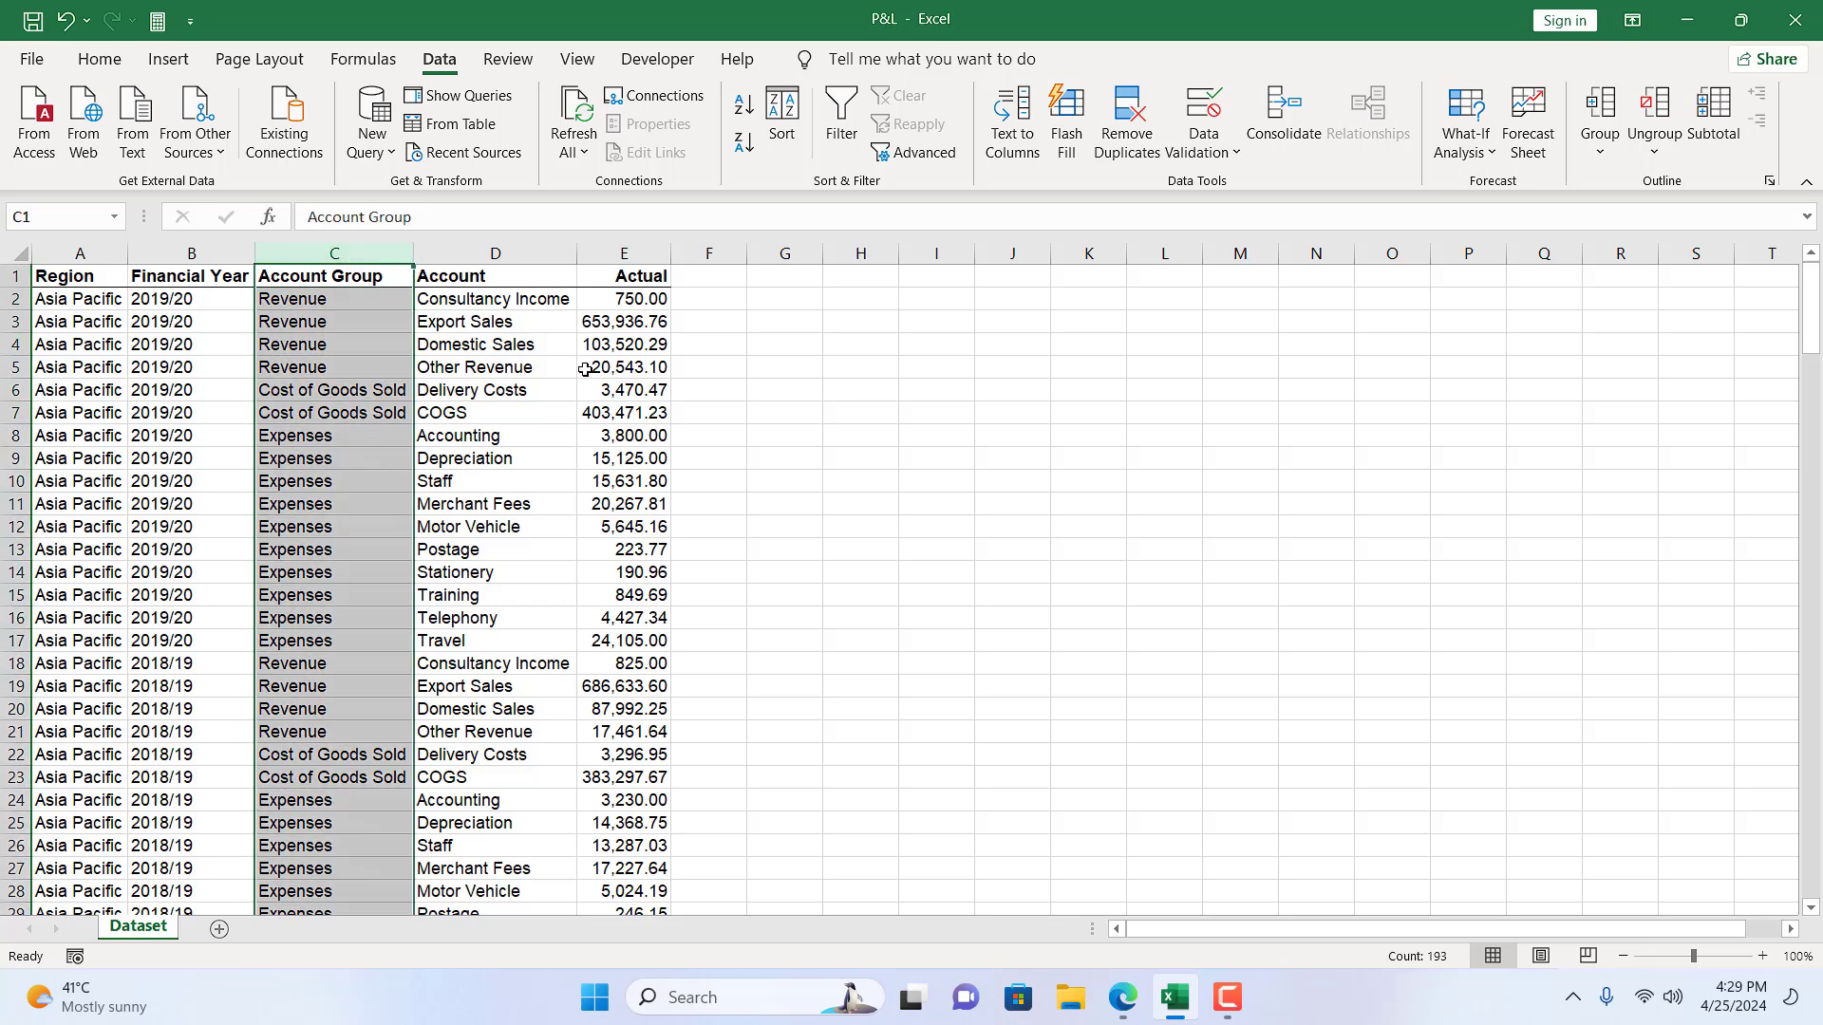
{"action": "key", "text": "ctrl+f"}
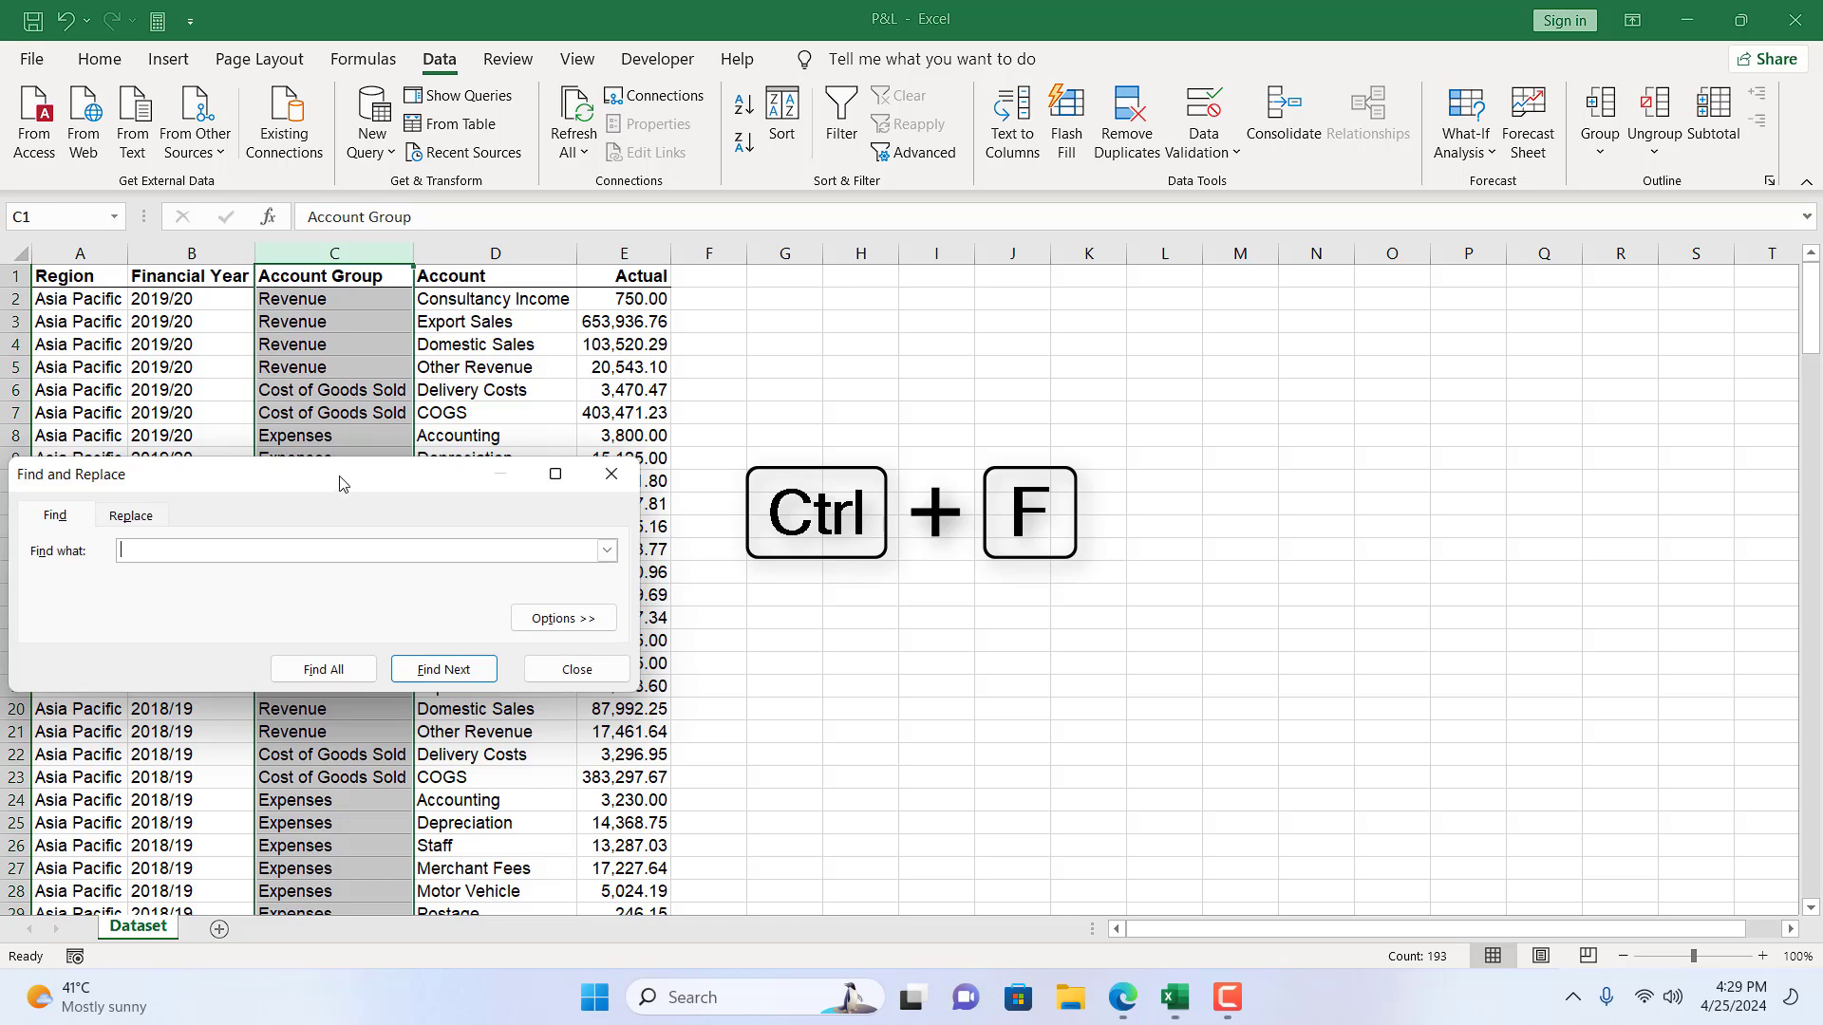
{"action": "left_click_drag", "start_coordinate": [343, 483], "coordinate": [1278, 407]}
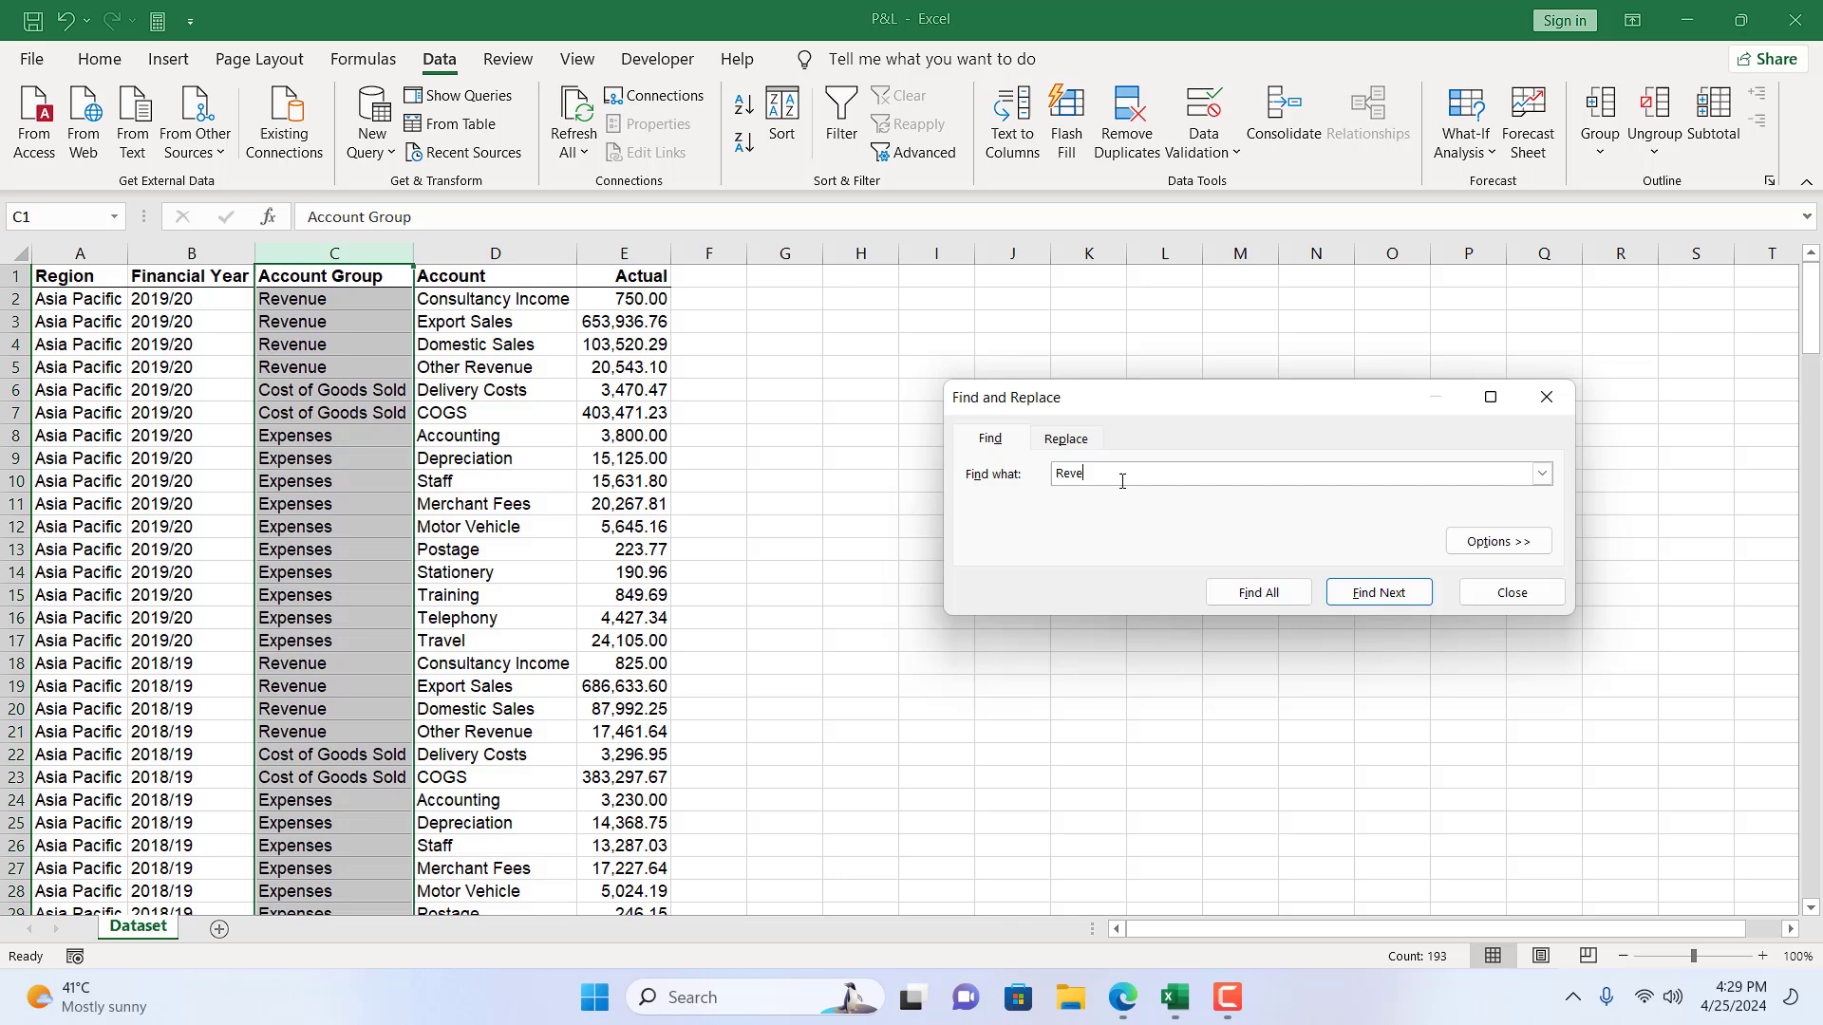
{"action": "left_click", "coordinate": [1268, 597]}
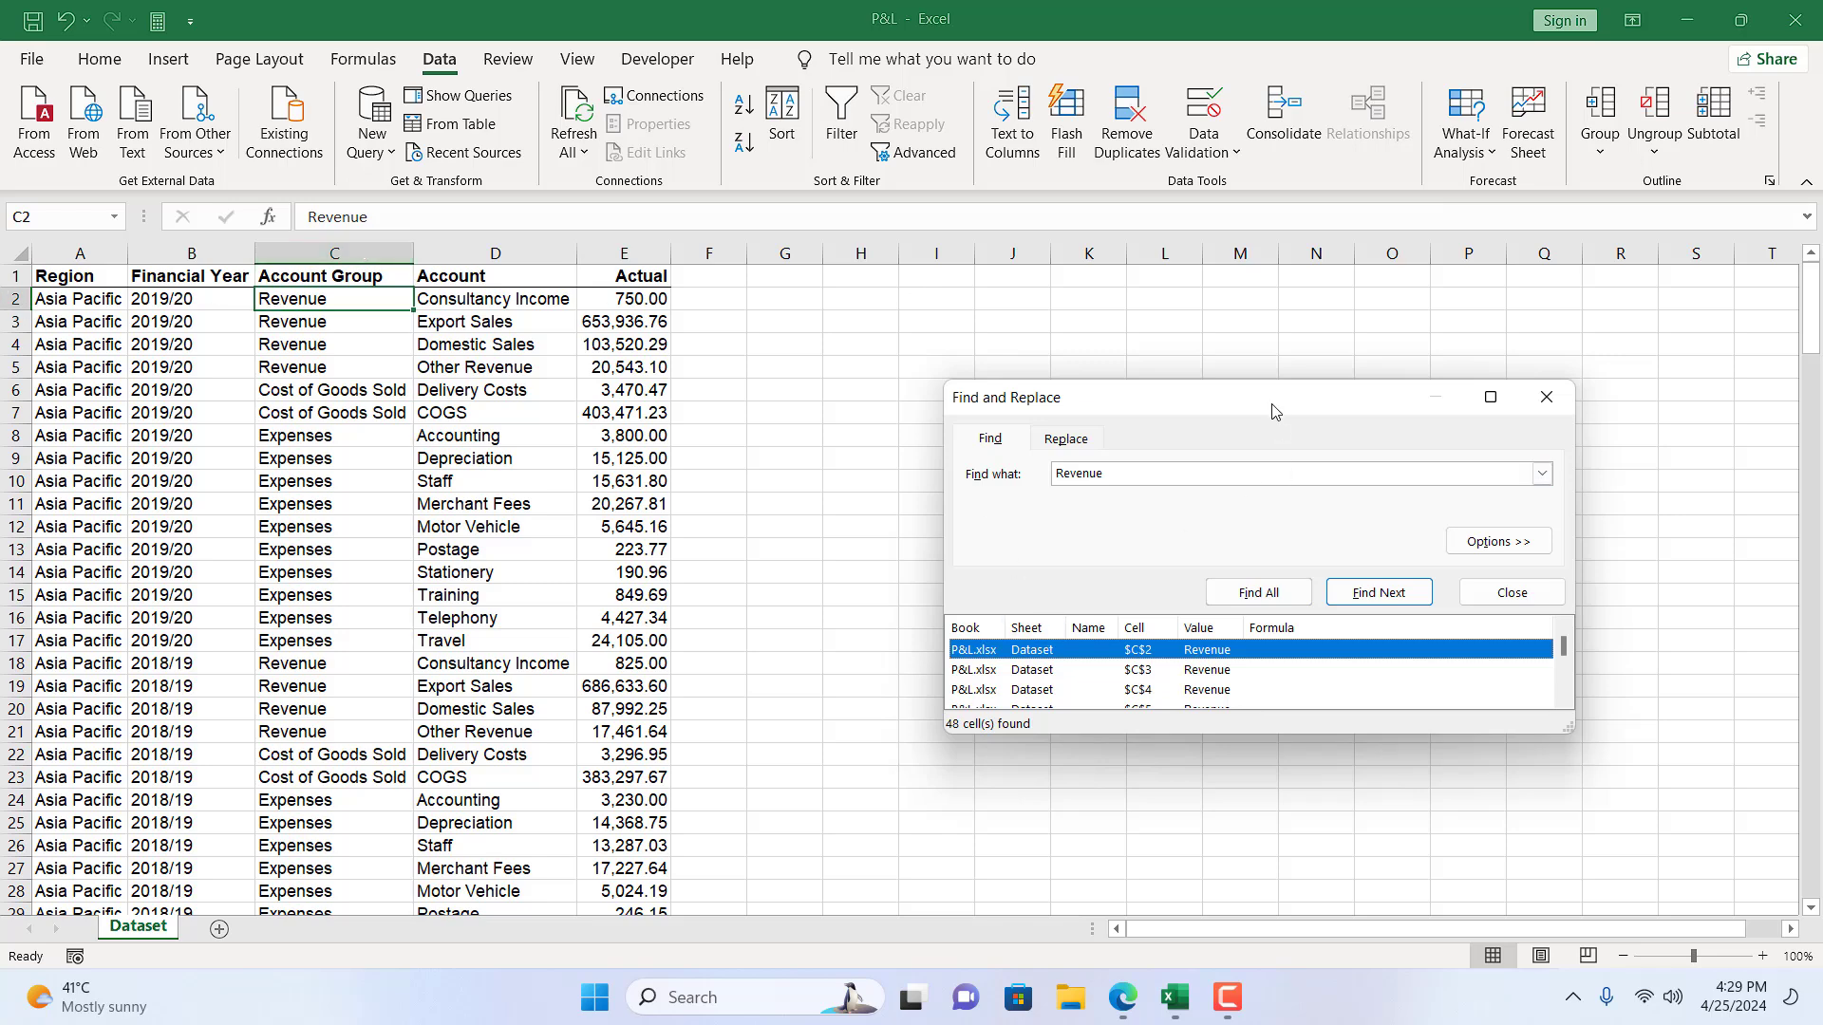
Select all 48 found Revenue cells and delete their entire rows
{"action": "left_click_drag", "start_coordinate": [1273, 406], "coordinate": [1121, 322]}
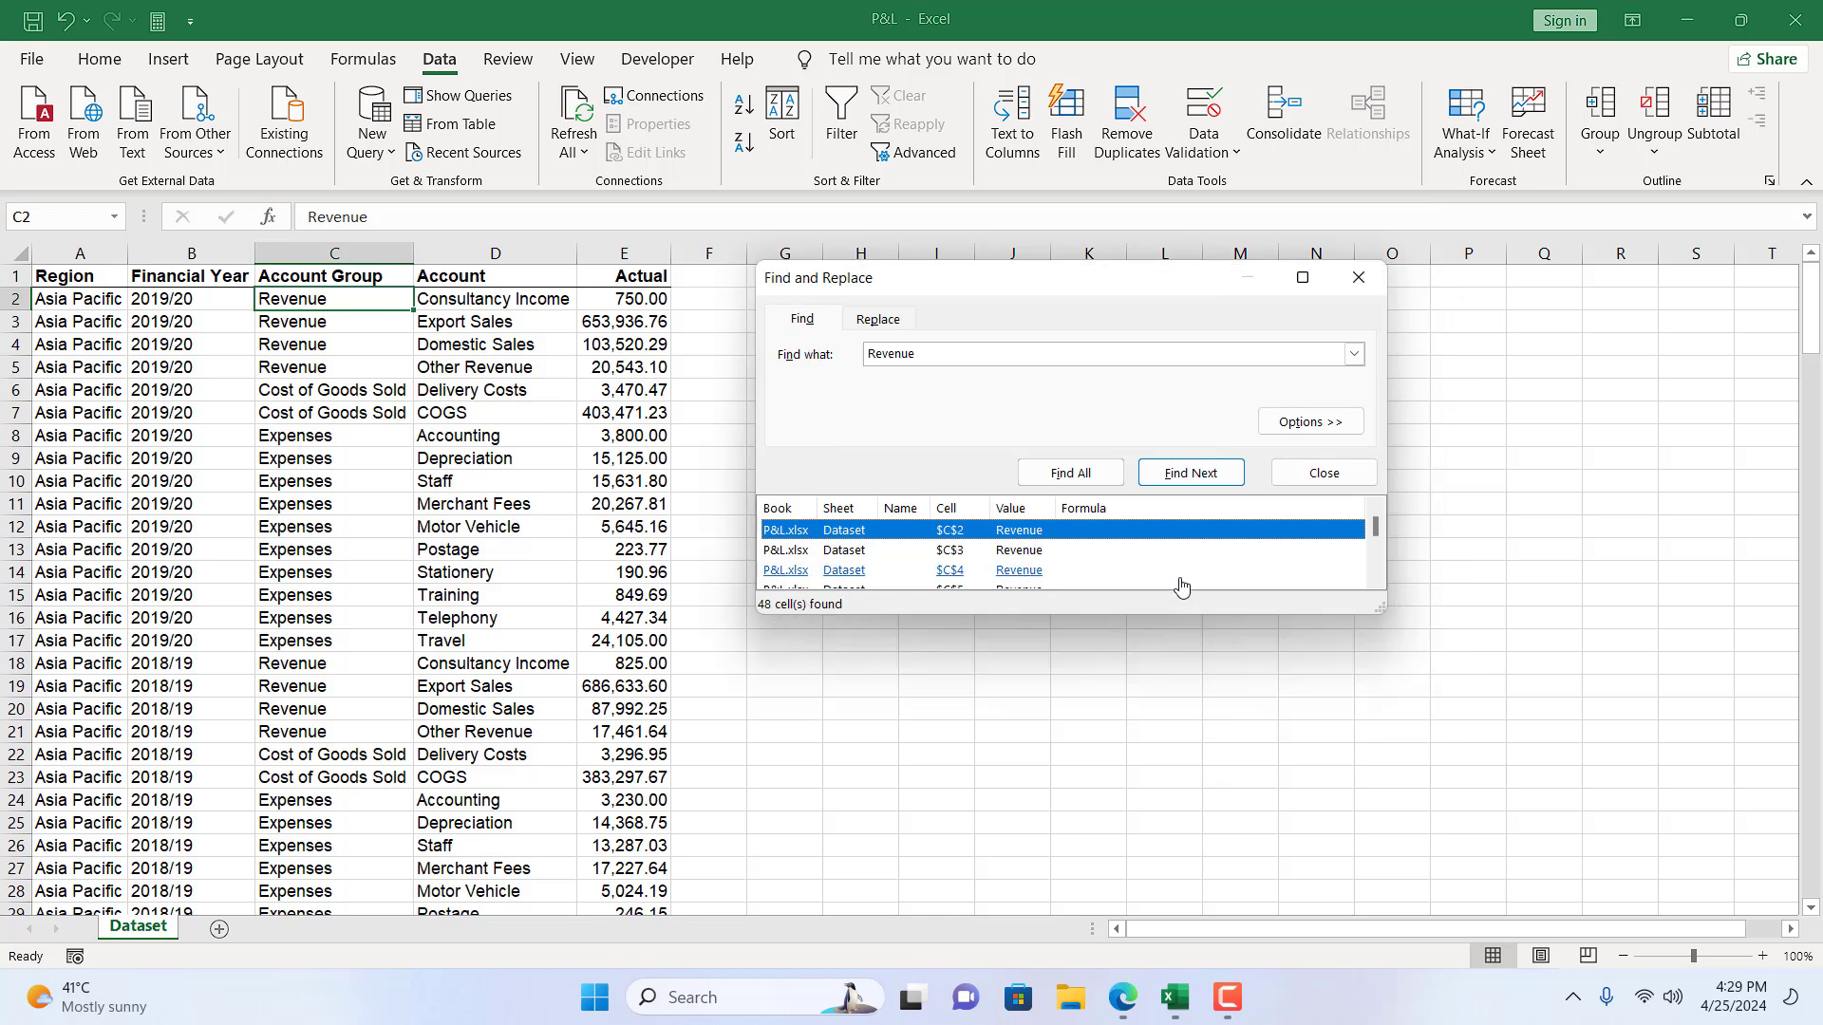
{"action": "key", "text": "ctrl+a"}
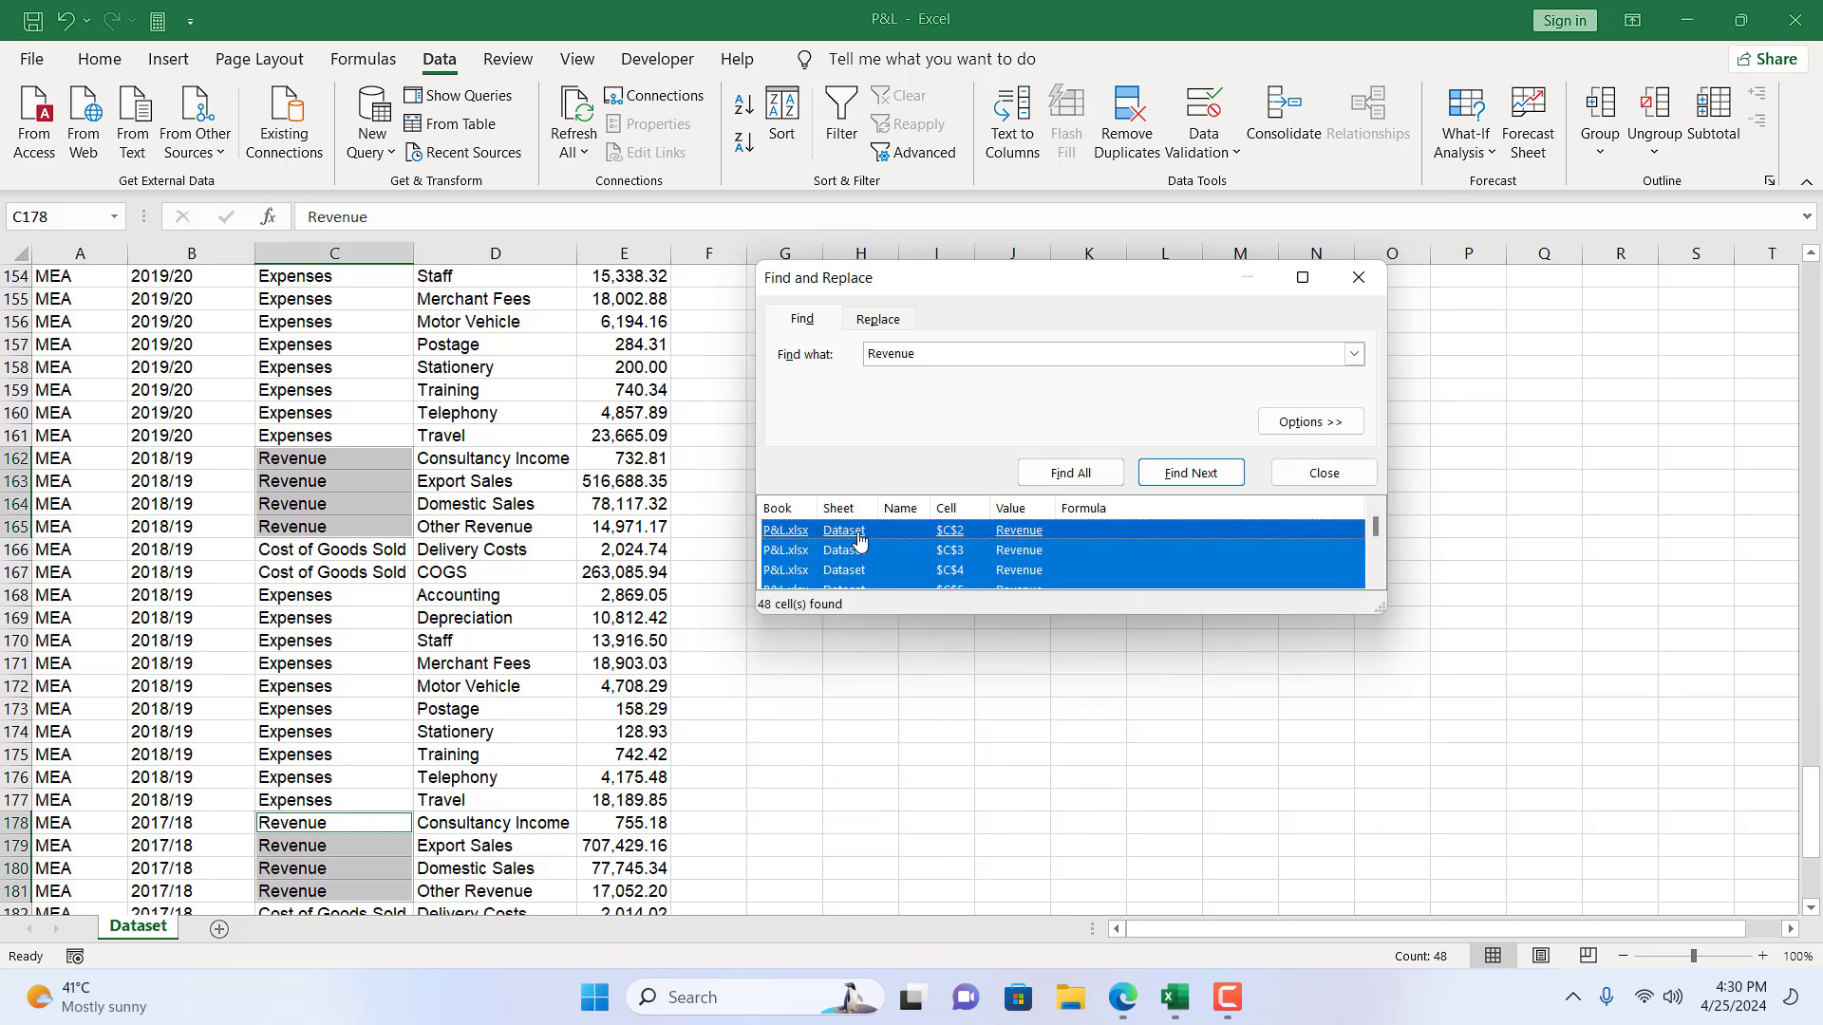
{"action": "right_click", "coordinate": [302, 506]}
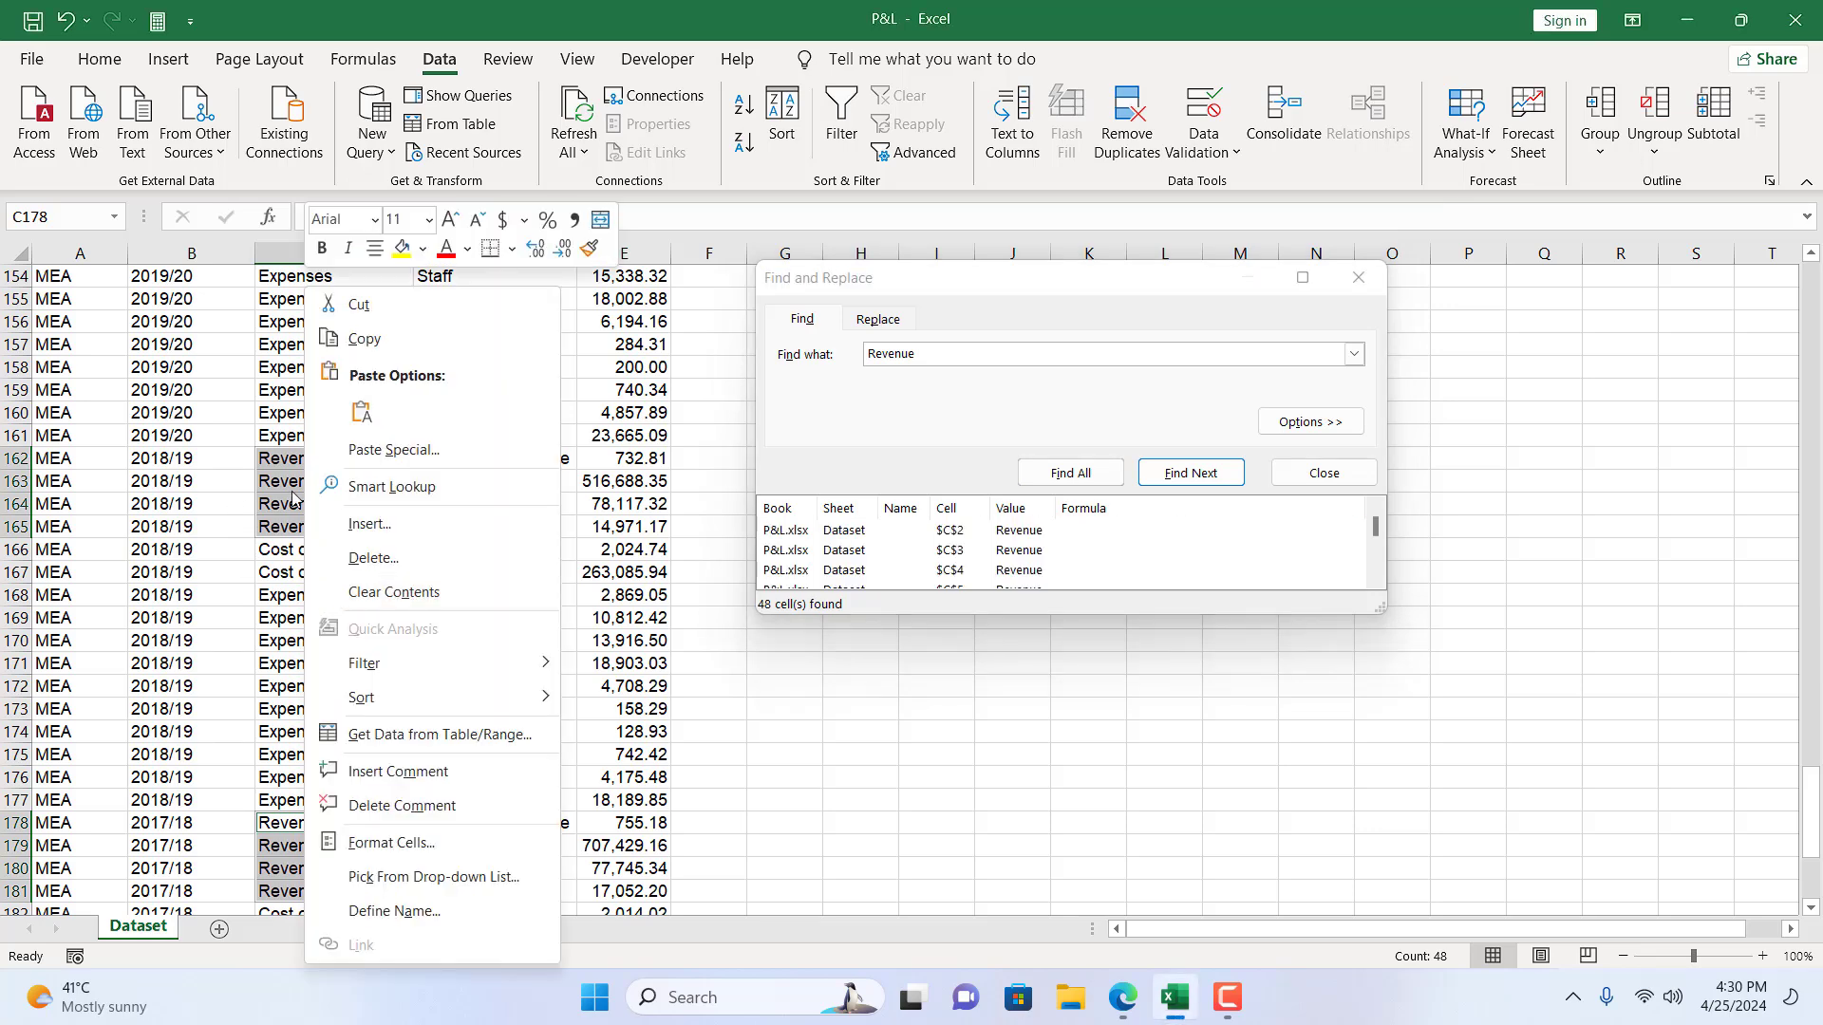
{"action": "left_click", "coordinate": [354, 559]}
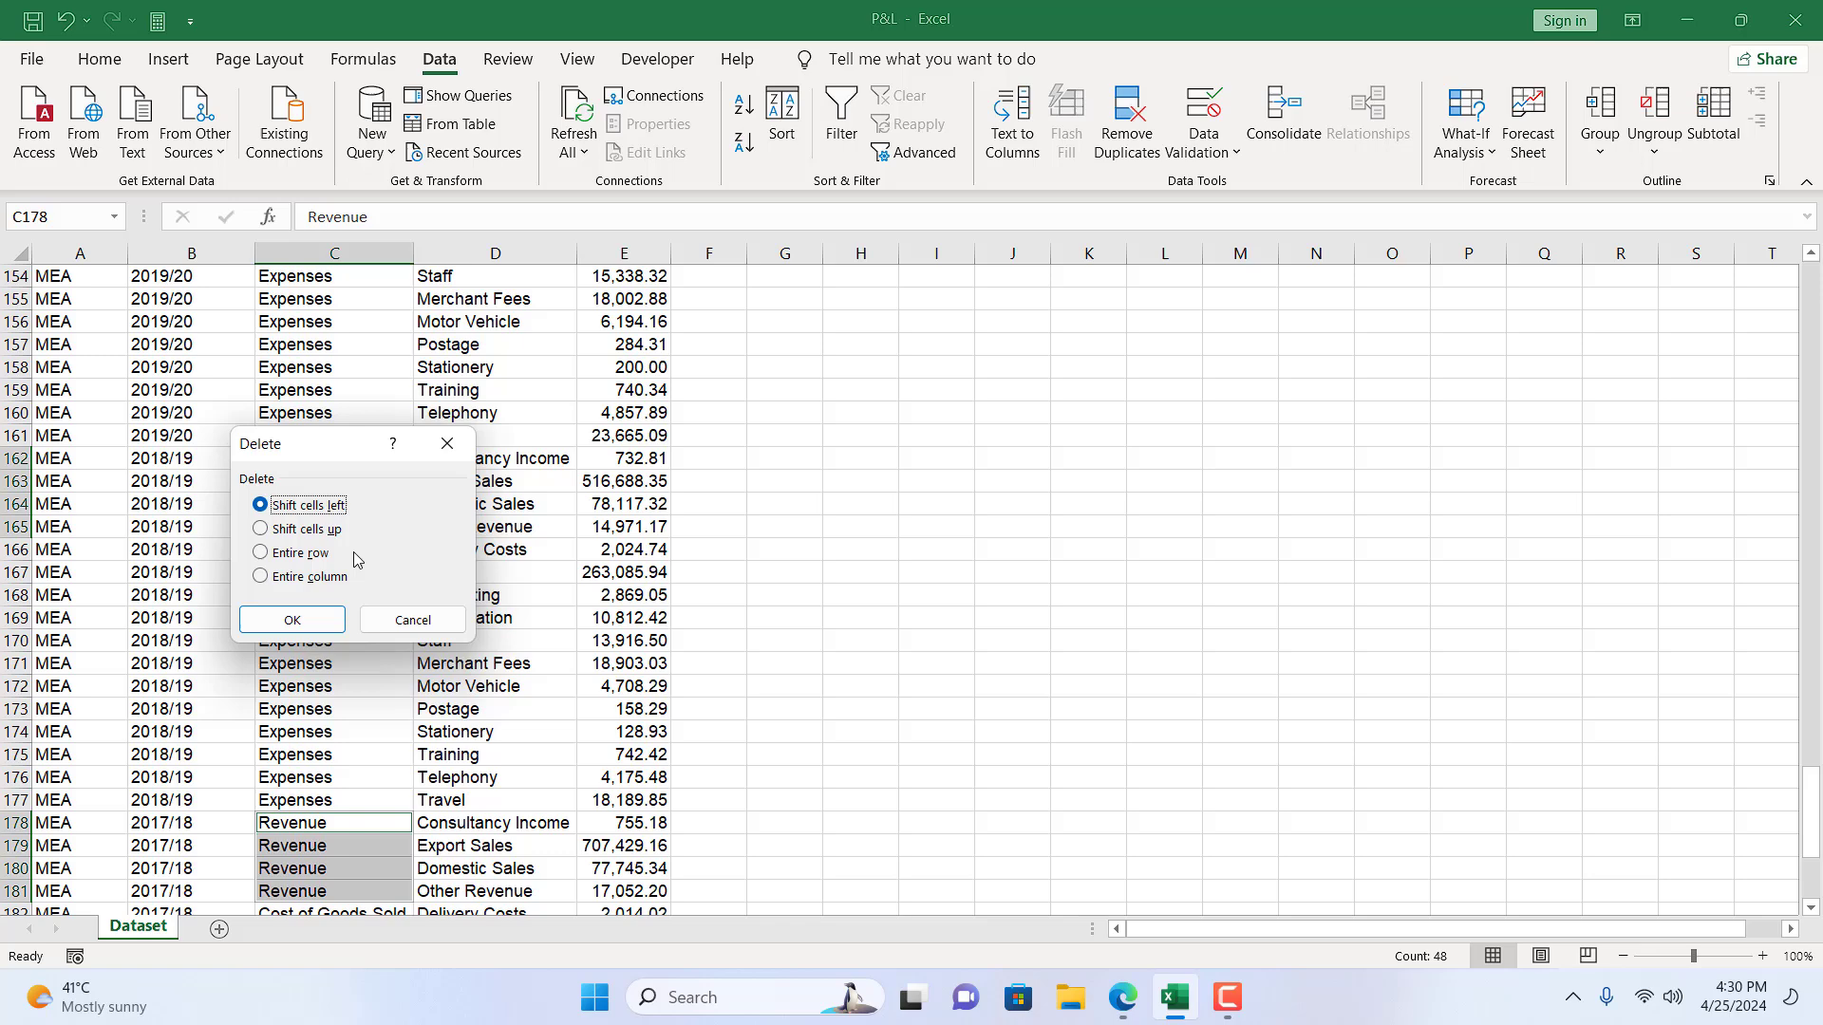
{"action": "left_click", "coordinate": [290, 554]}
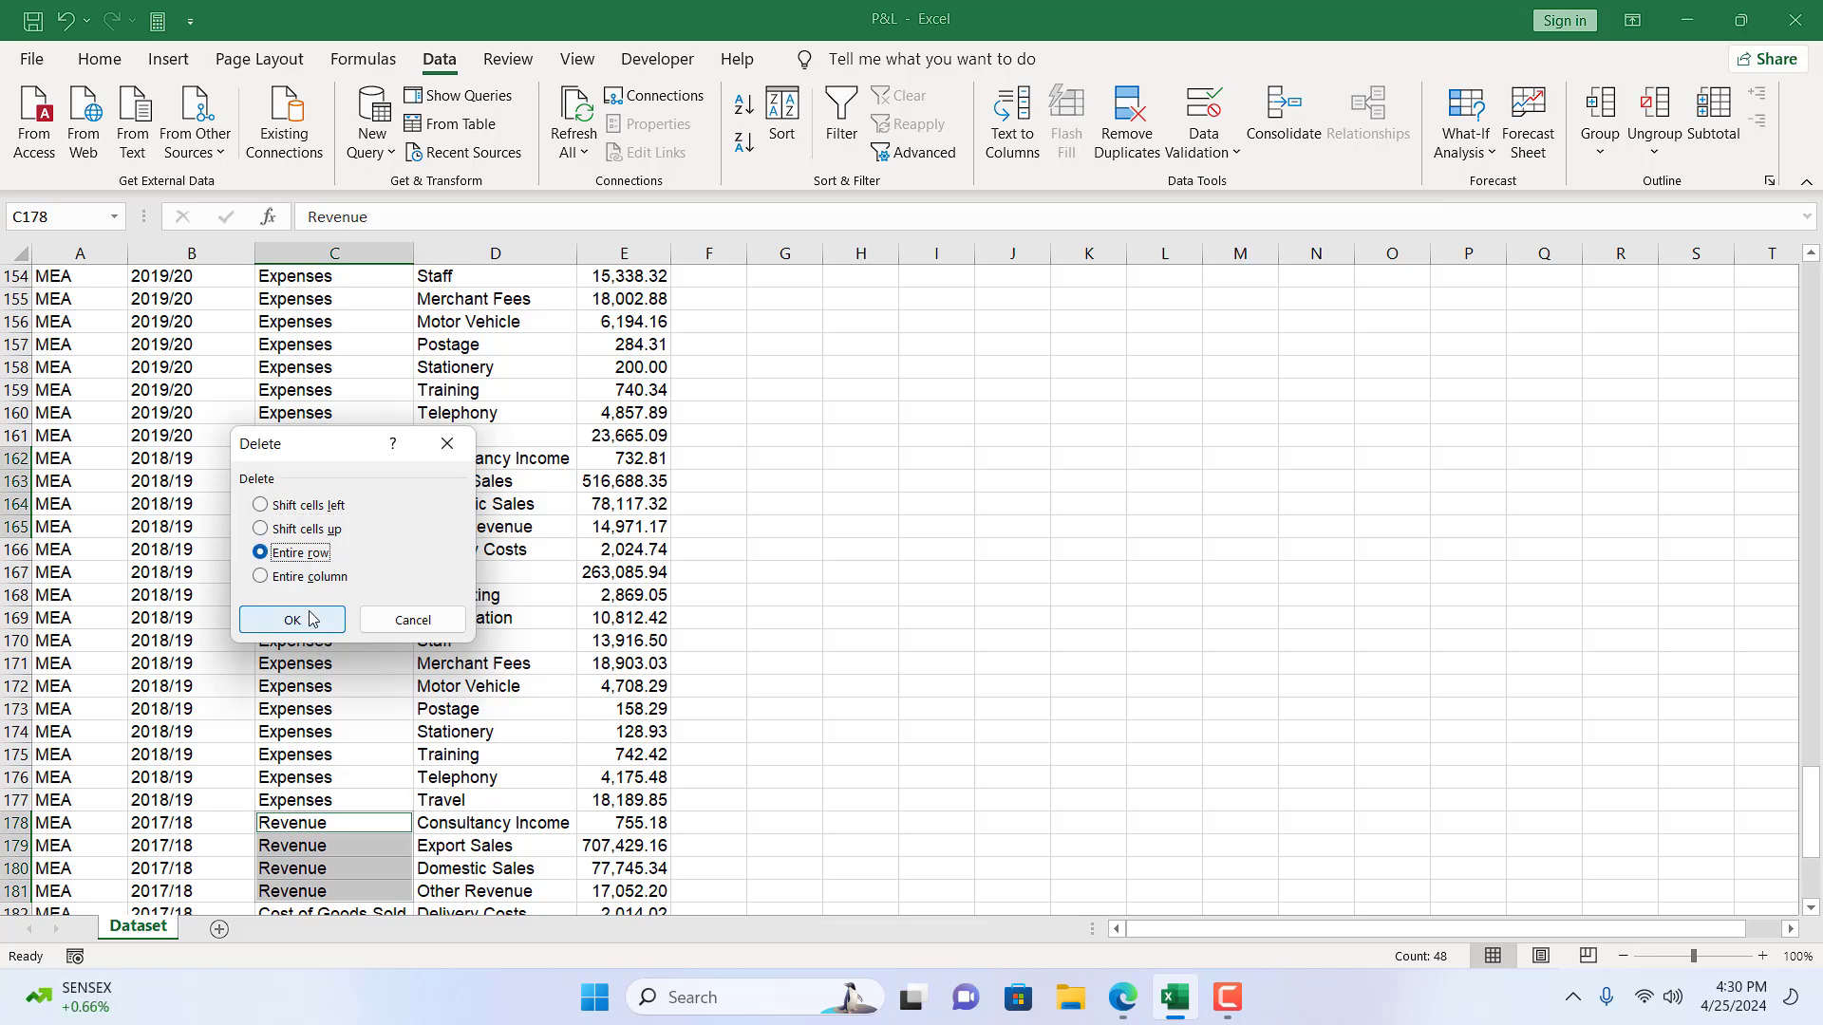
{"action": "left_click", "coordinate": [311, 618]}
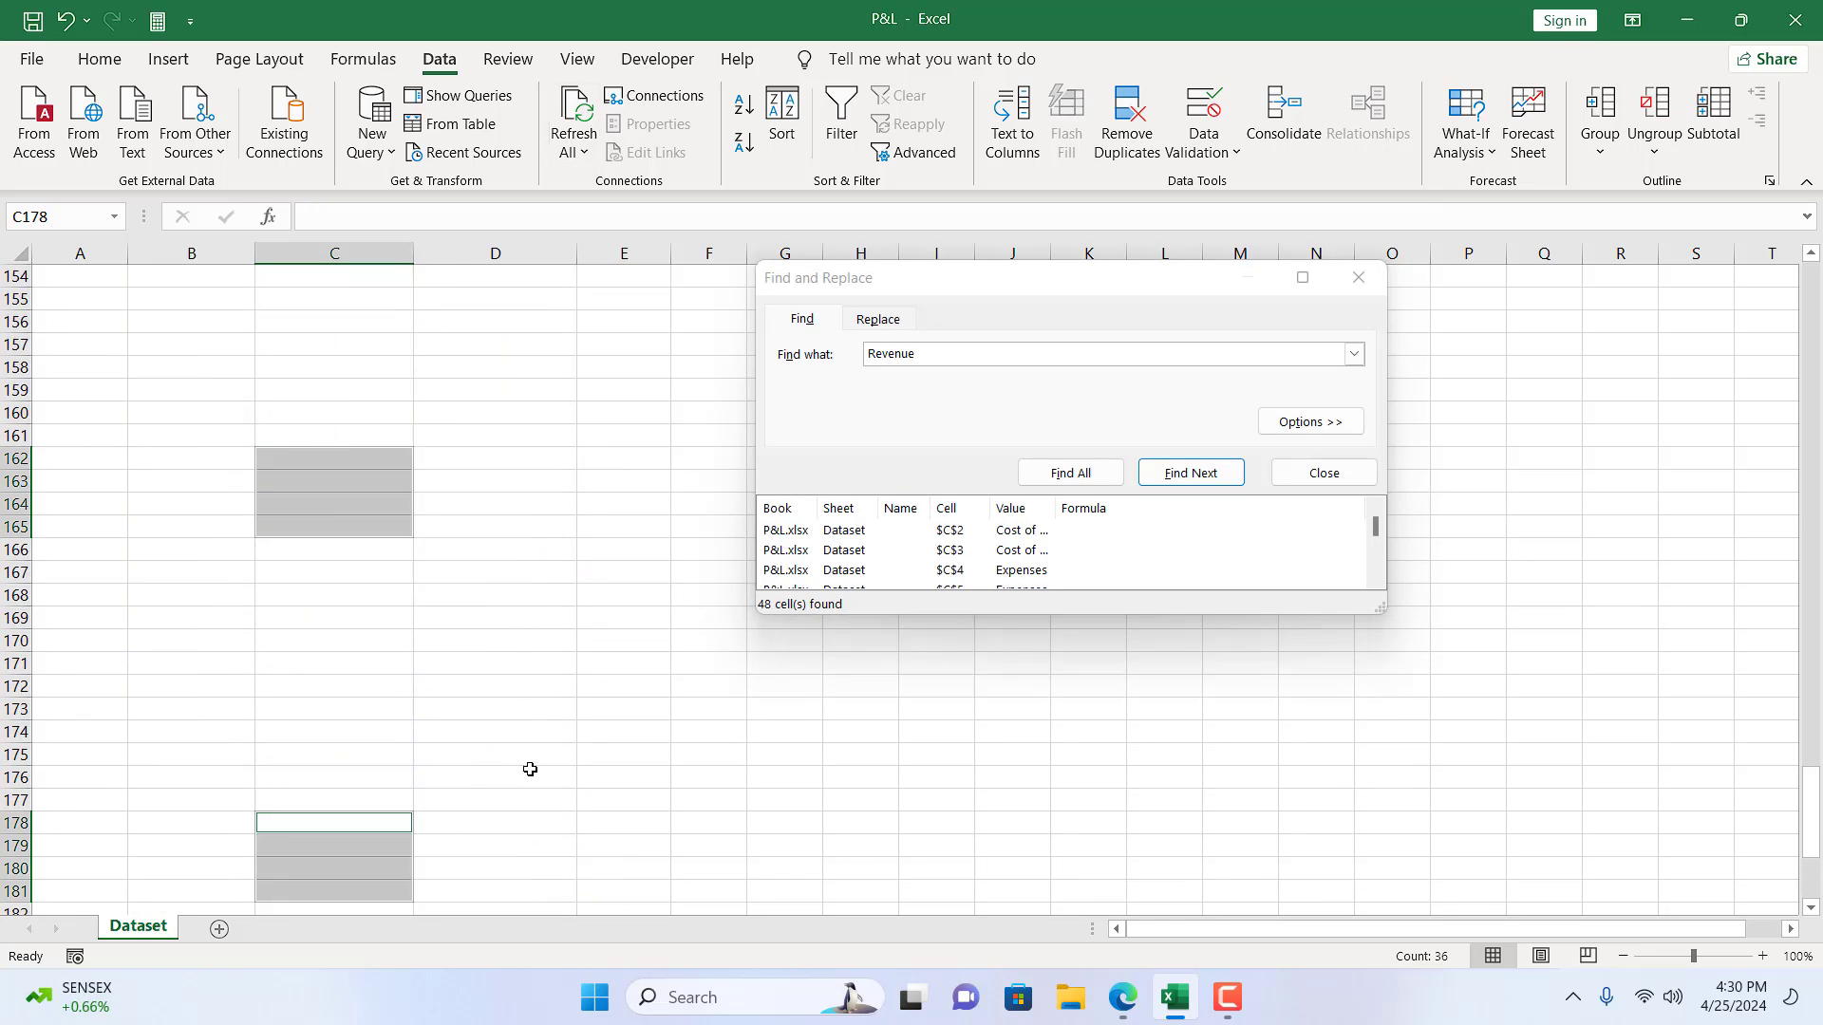
{"action": "scroll", "coordinate": [502, 695], "scroll_direction": "up", "scroll_amount": 8}
{"action": "scroll", "coordinate": [502, 696], "scroll_direction": "up", "scroll_amount": 20}
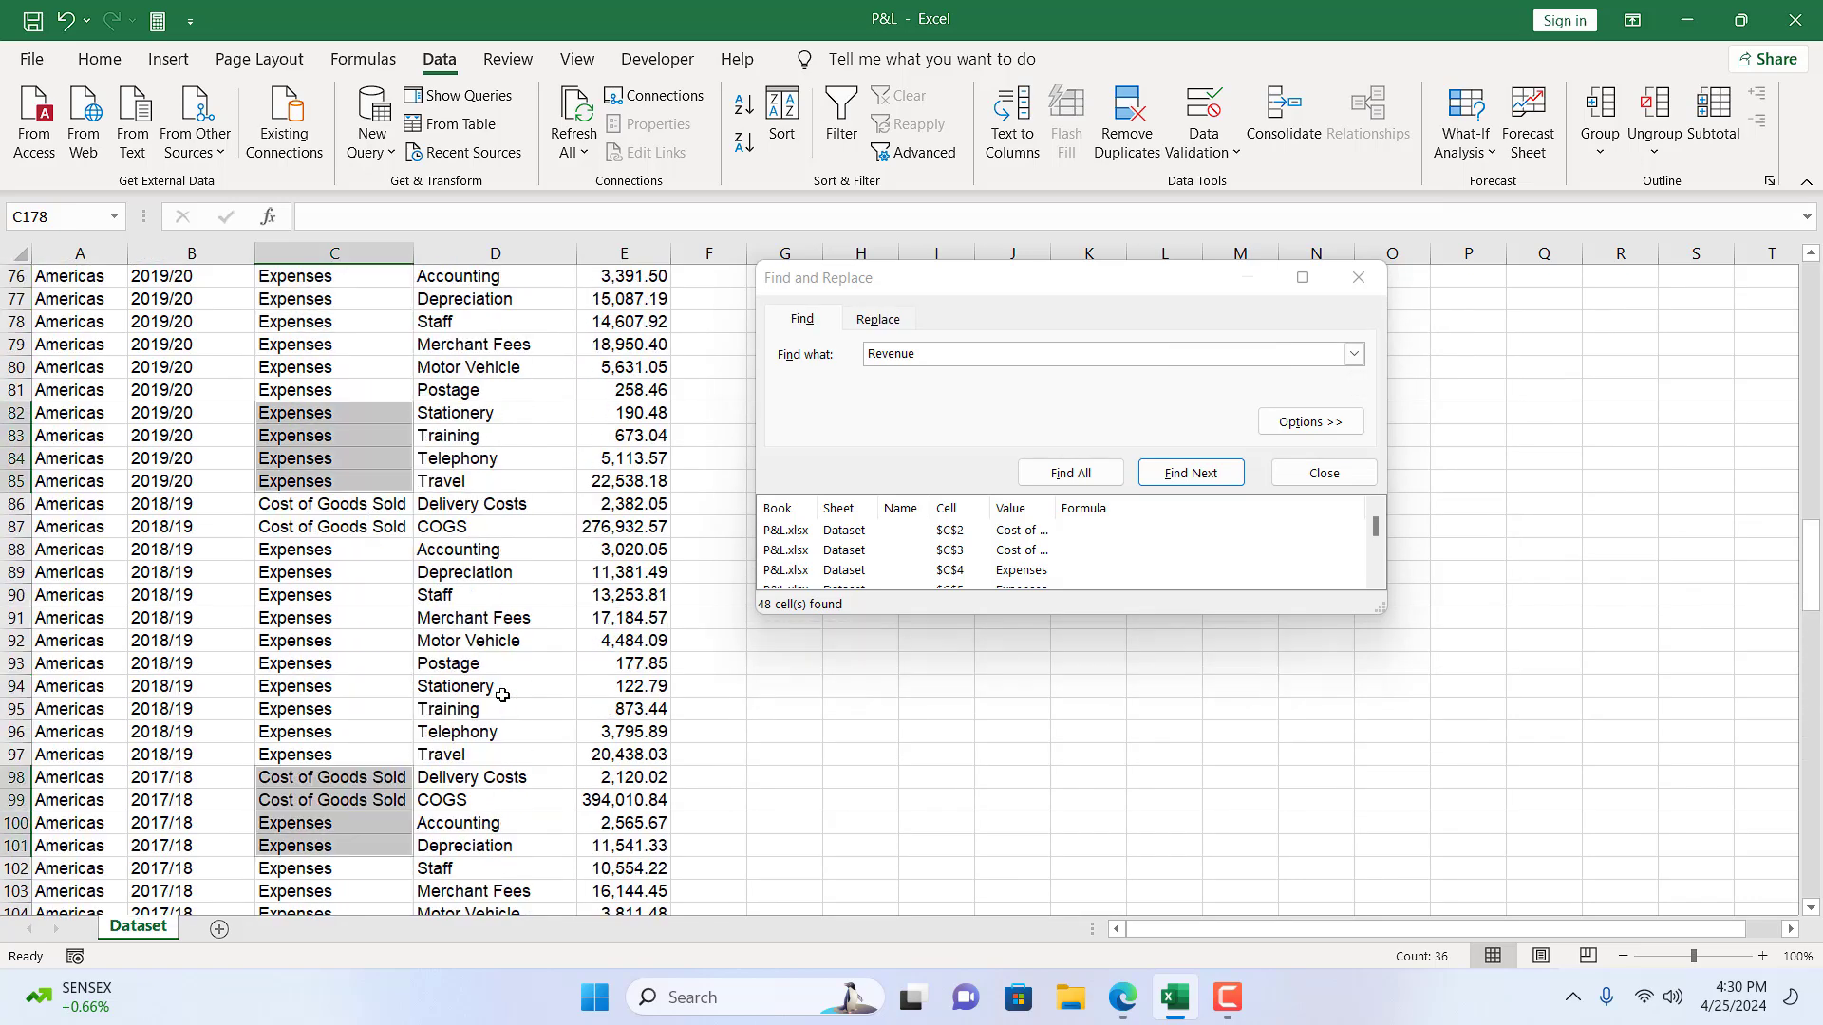
{"action": "scroll", "coordinate": [502, 696], "scroll_direction": "up", "scroll_amount": 4}
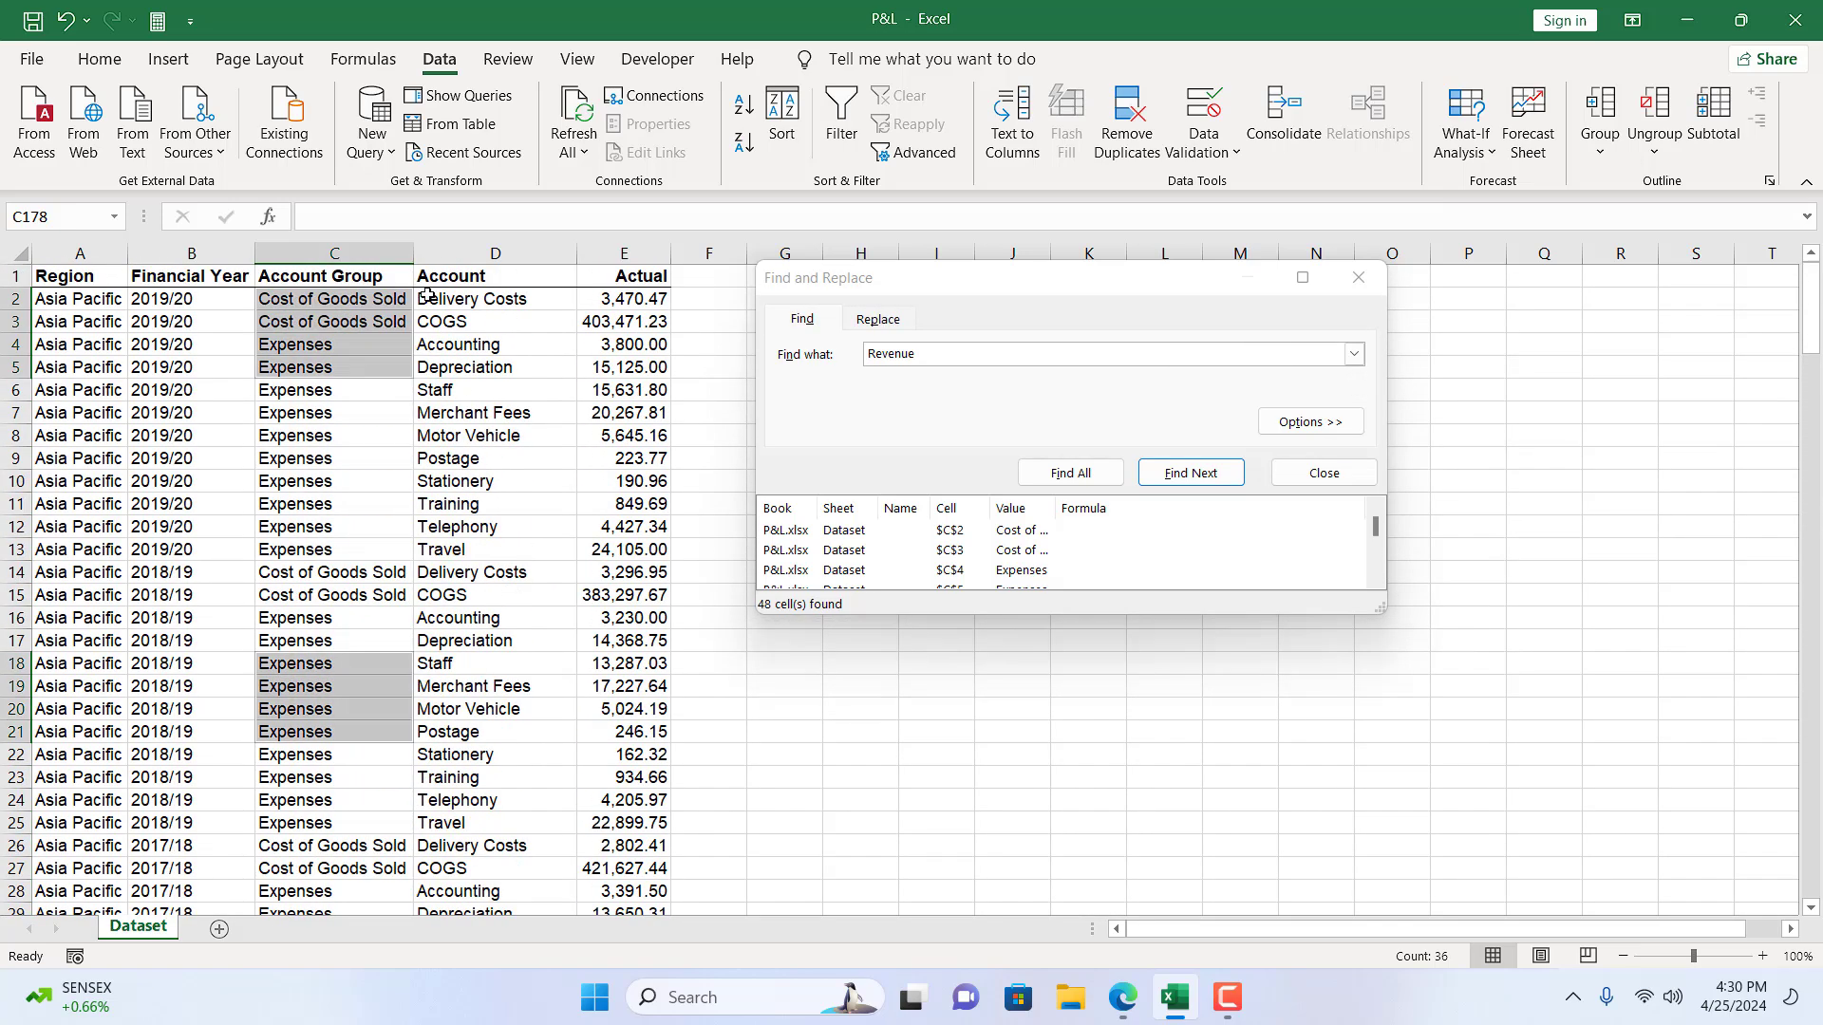
Search column C again for 'Revenue' and dismiss the no-matches message
{"action": "key", "text": "Escape"}
{"action": "left_click", "coordinate": [495, 458]}
{"action": "left_click", "coordinate": [301, 251]}
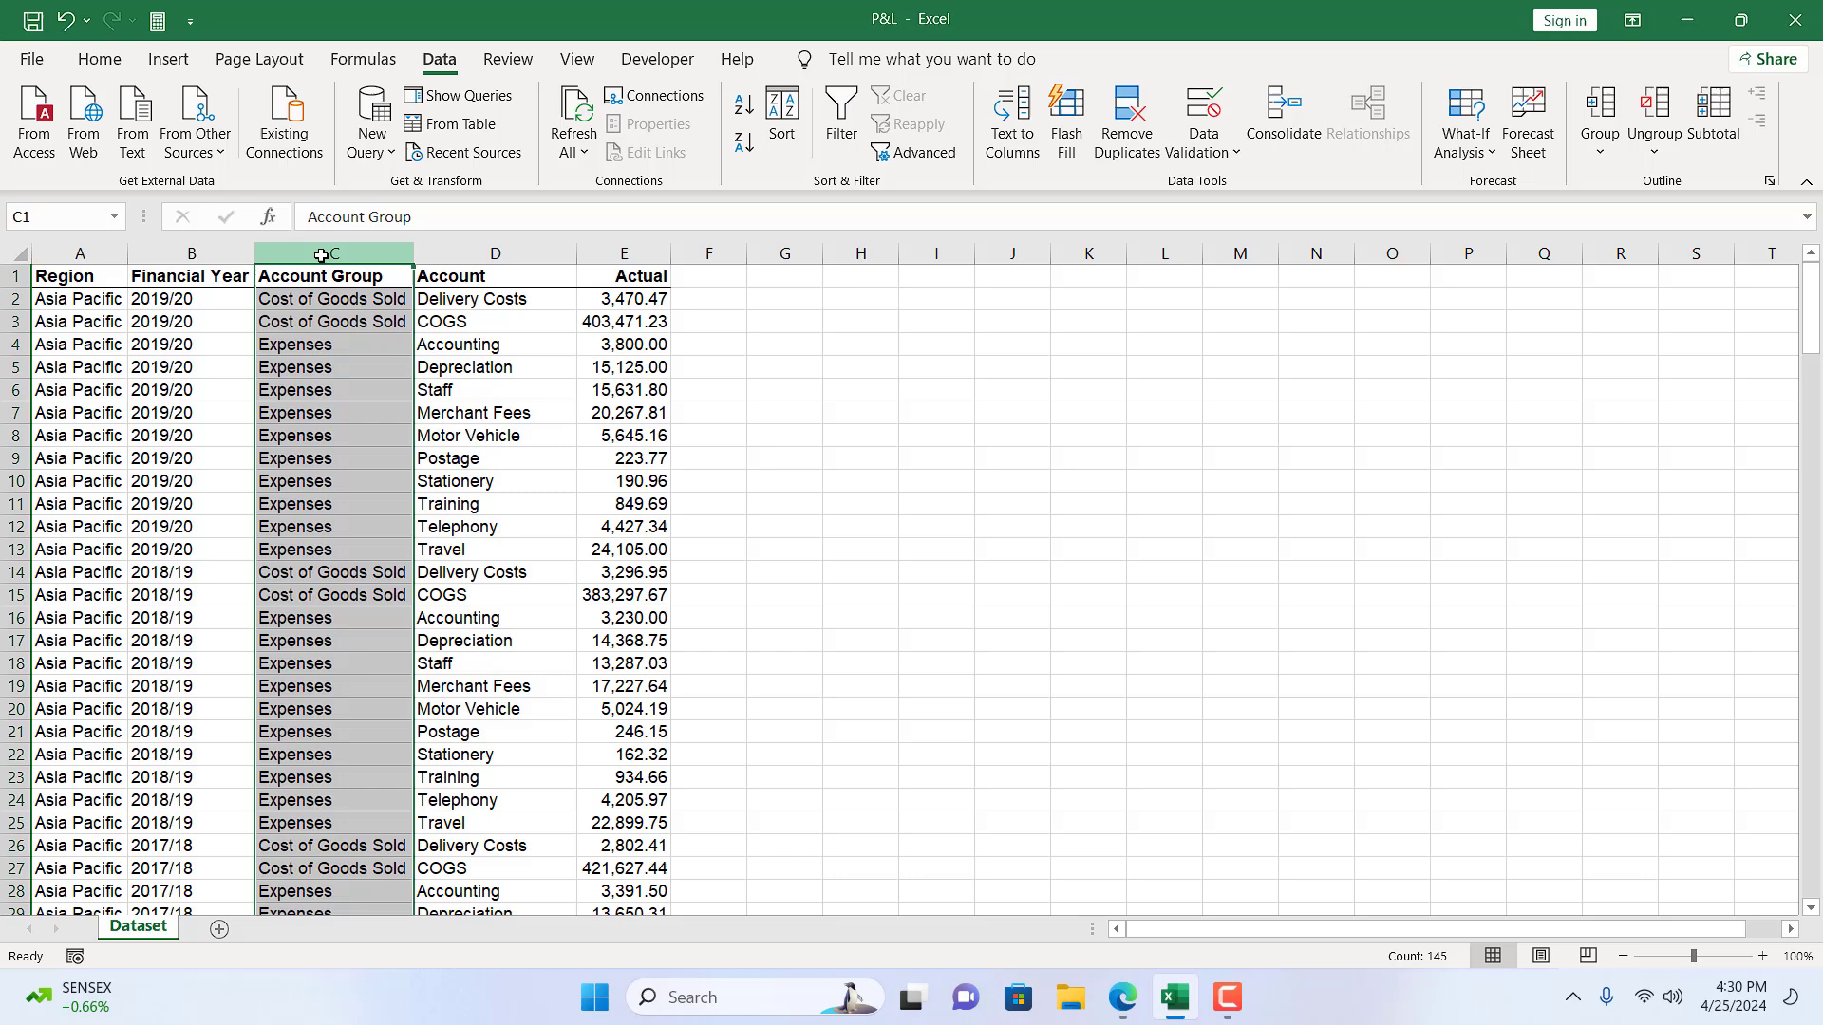
{"action": "key", "text": "ctrl+f"}
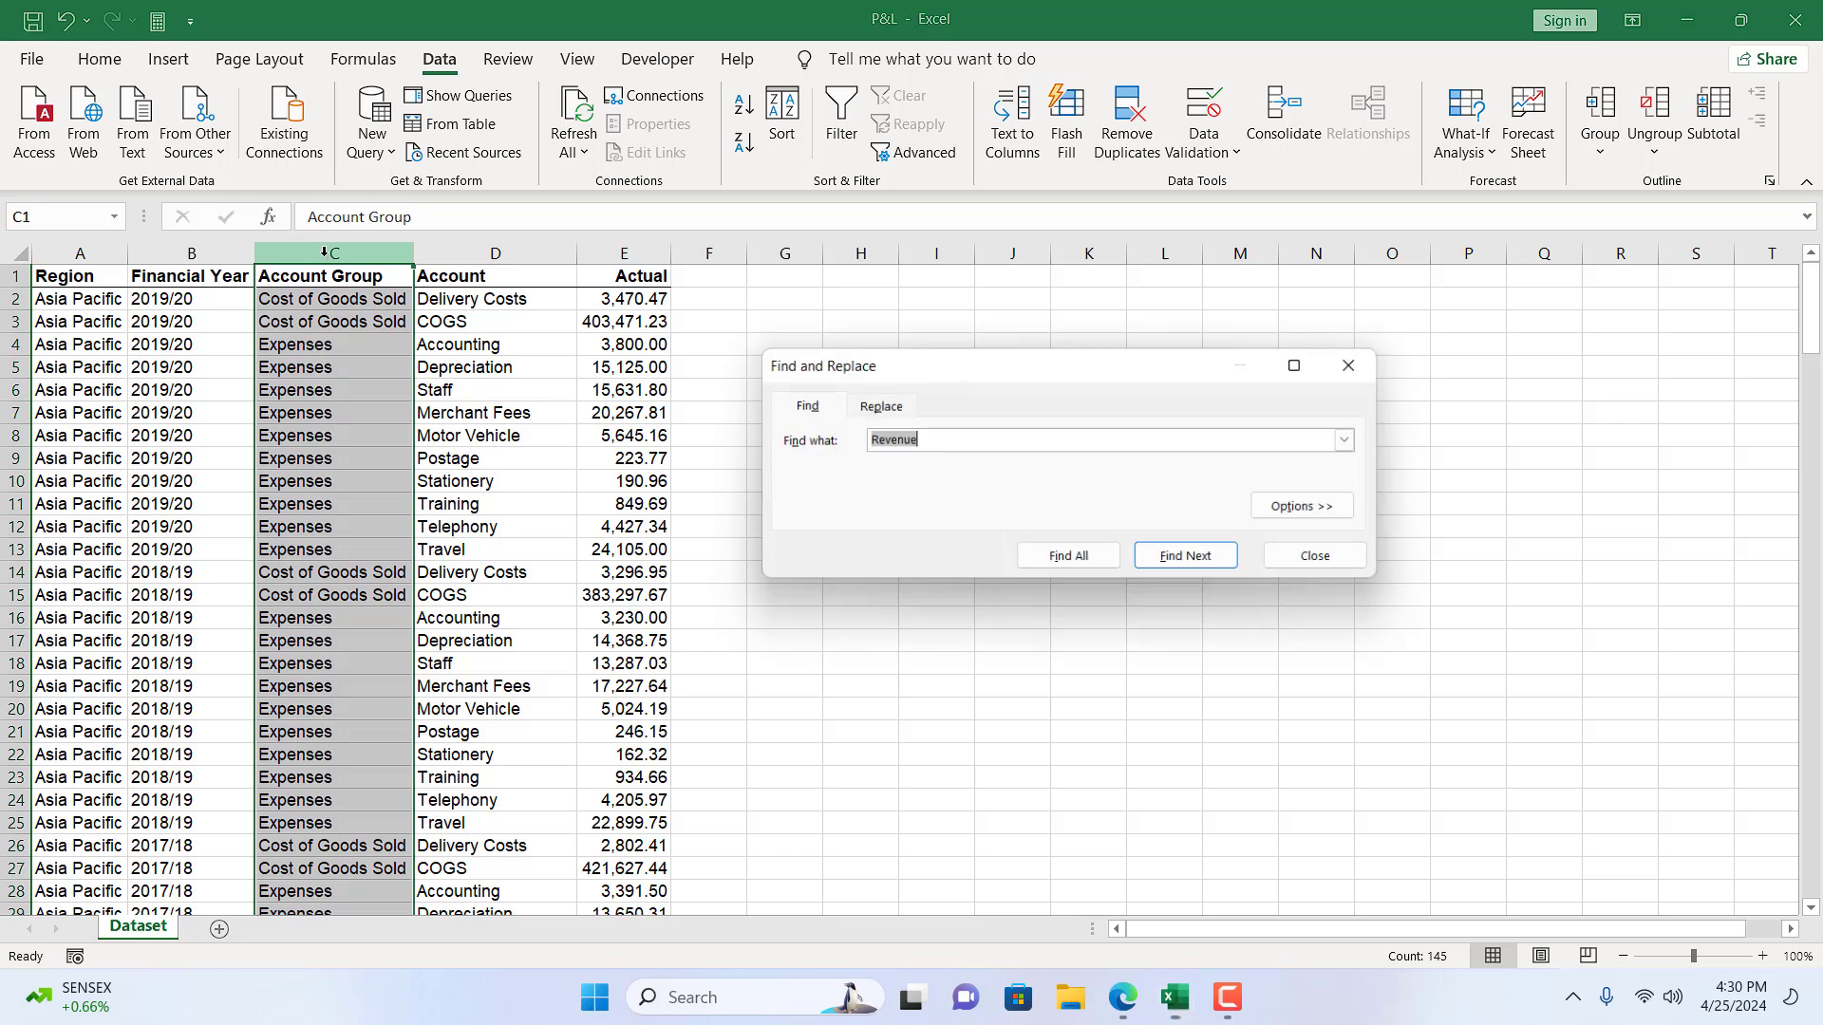
{"action": "left_click", "coordinate": [1116, 560]}
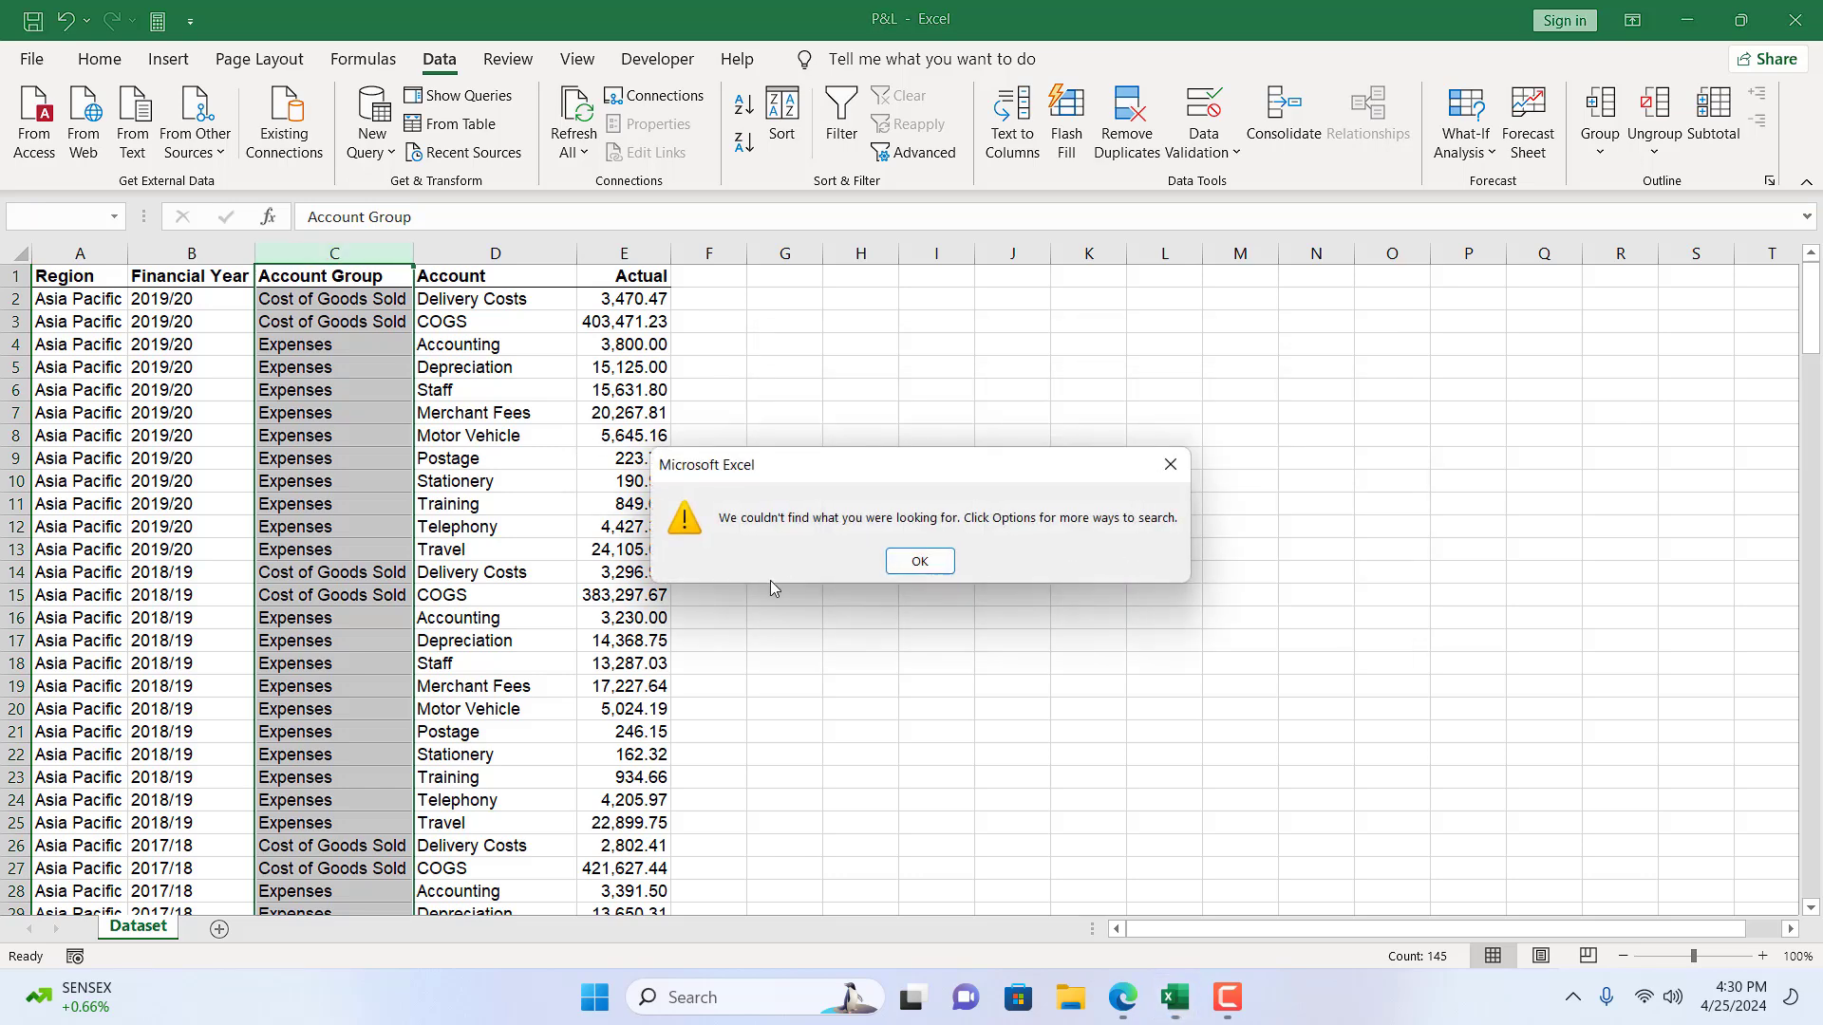
{"action": "left_click", "coordinate": [927, 565]}
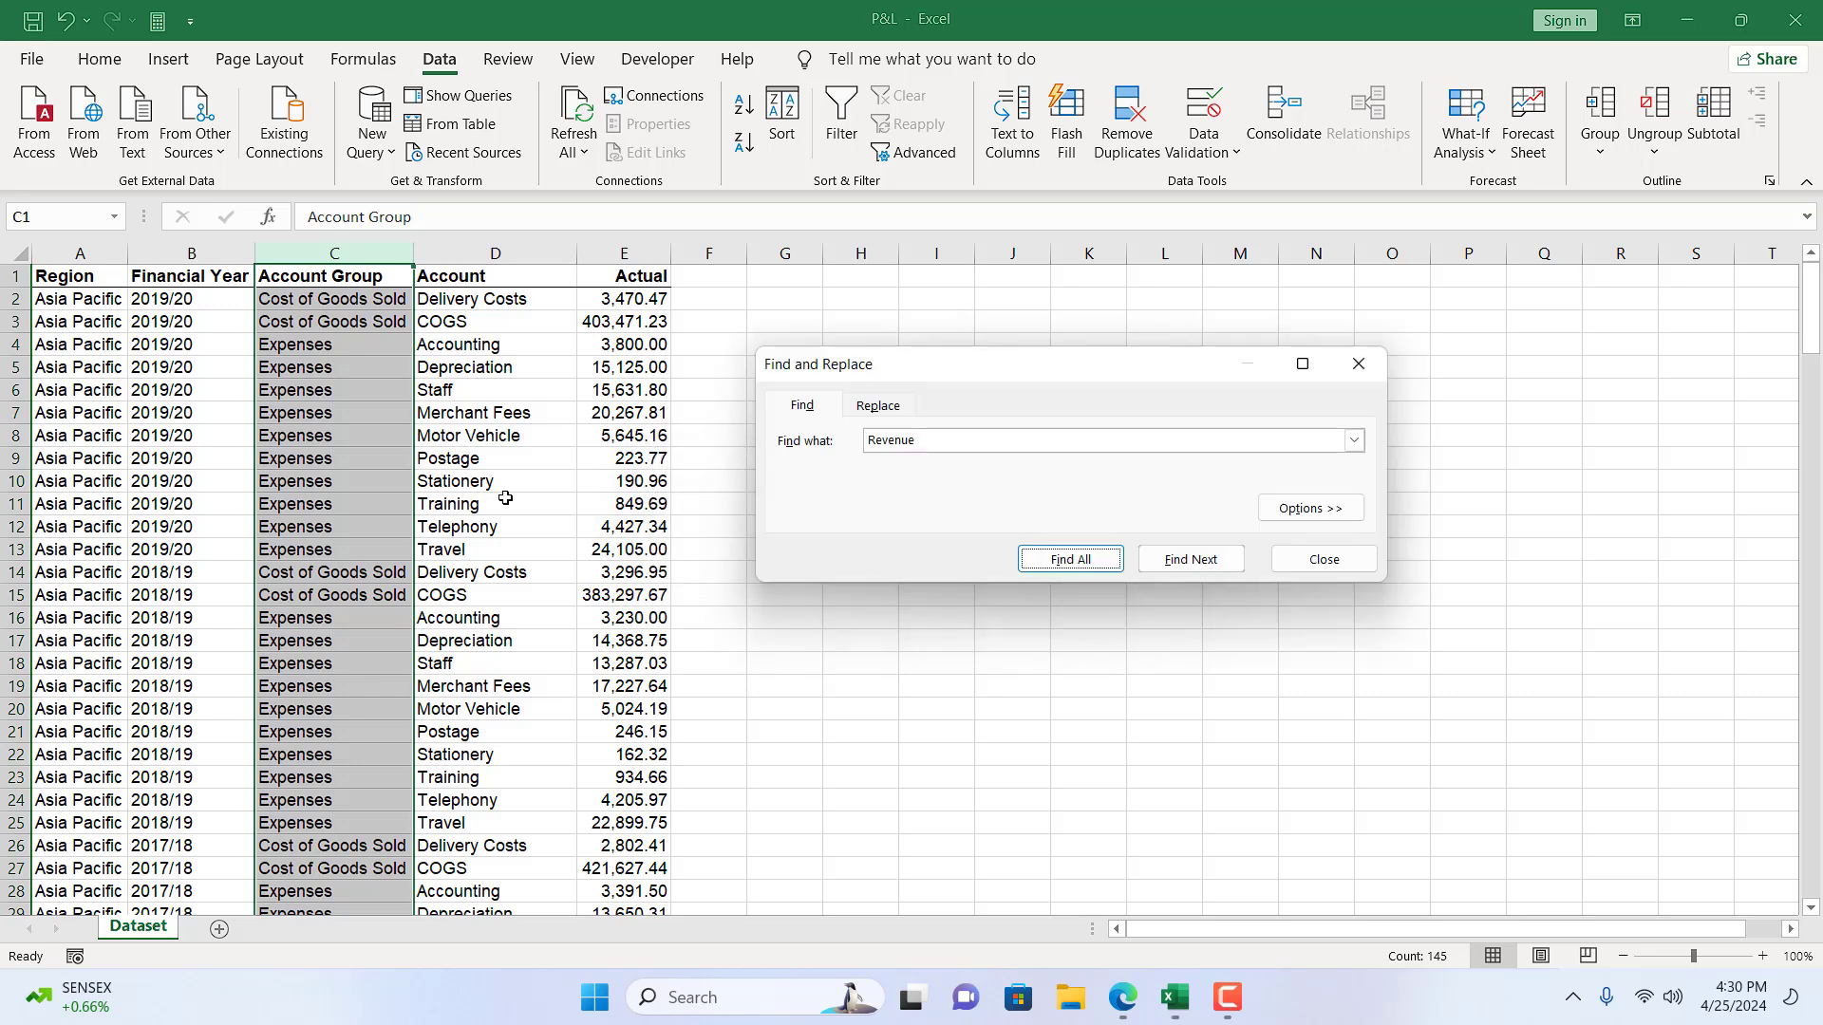
Close Find and Replace and review the remaining Cost of Goods Sold and Expenses rows
{"action": "left_click", "coordinate": [1358, 363]}
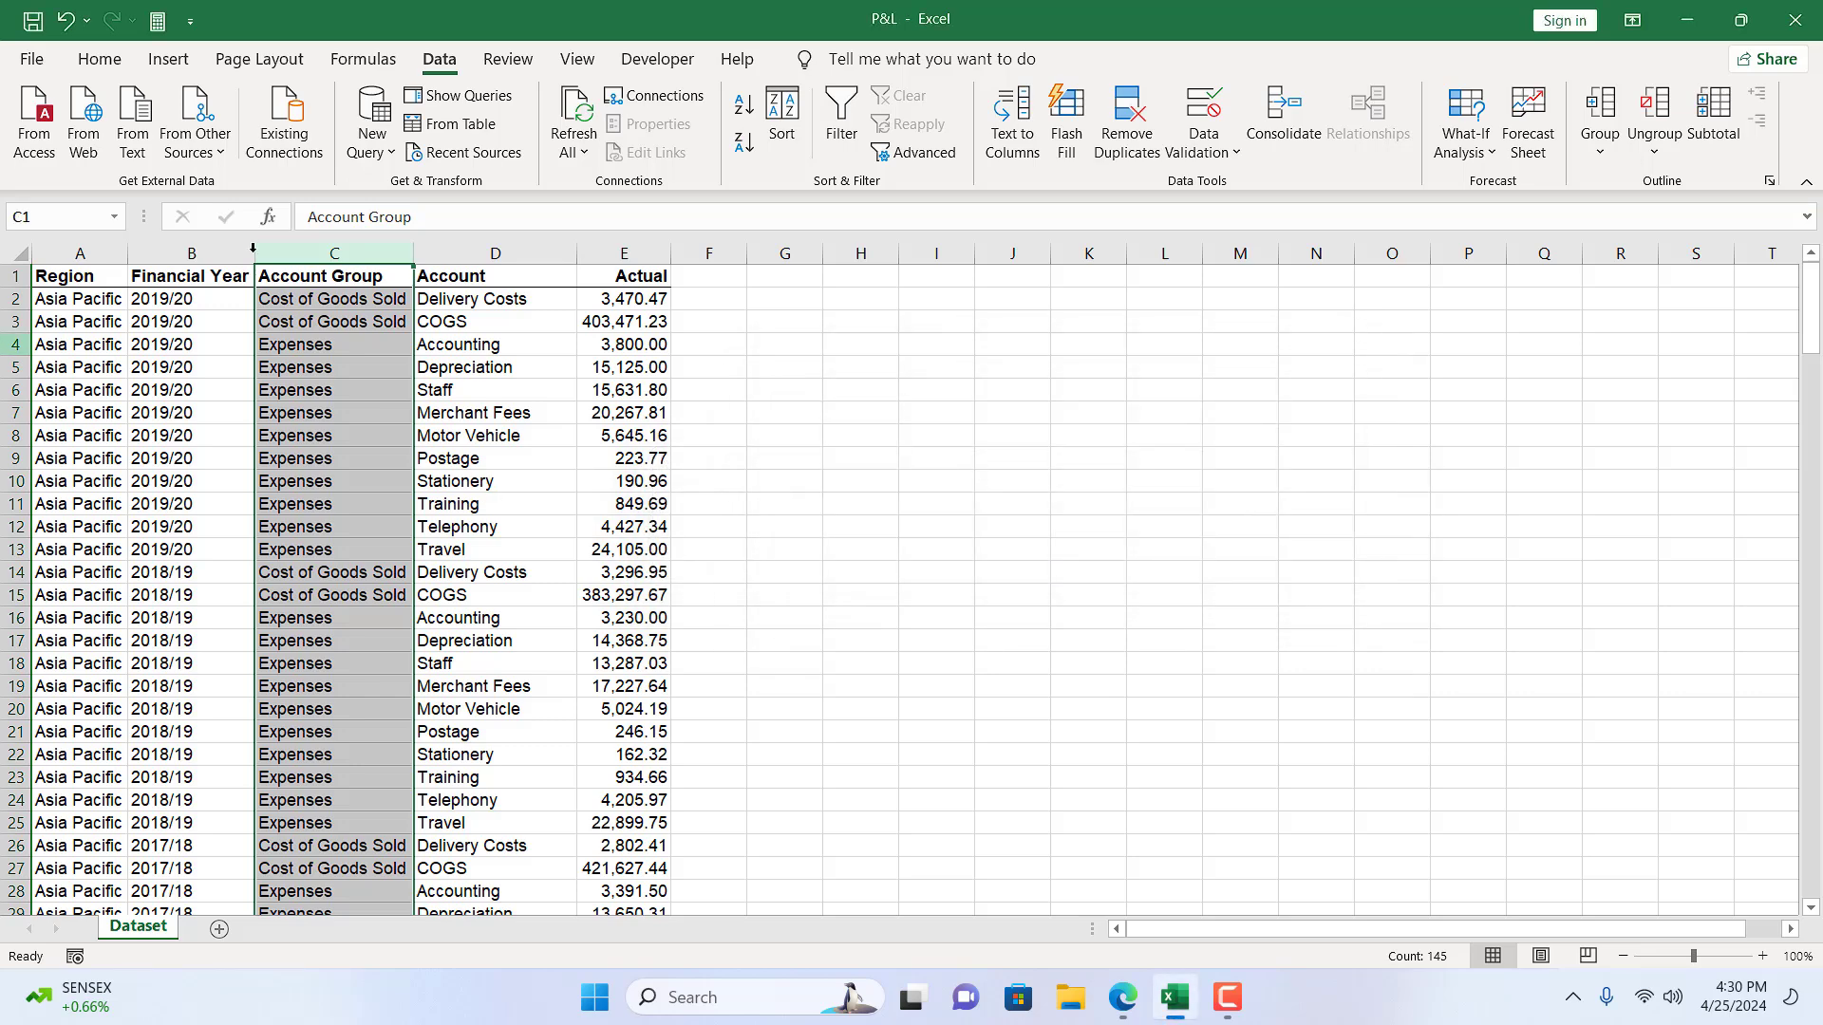
{"action": "scroll", "coordinate": [392, 598], "scroll_direction": "down", "scroll_amount": 7}
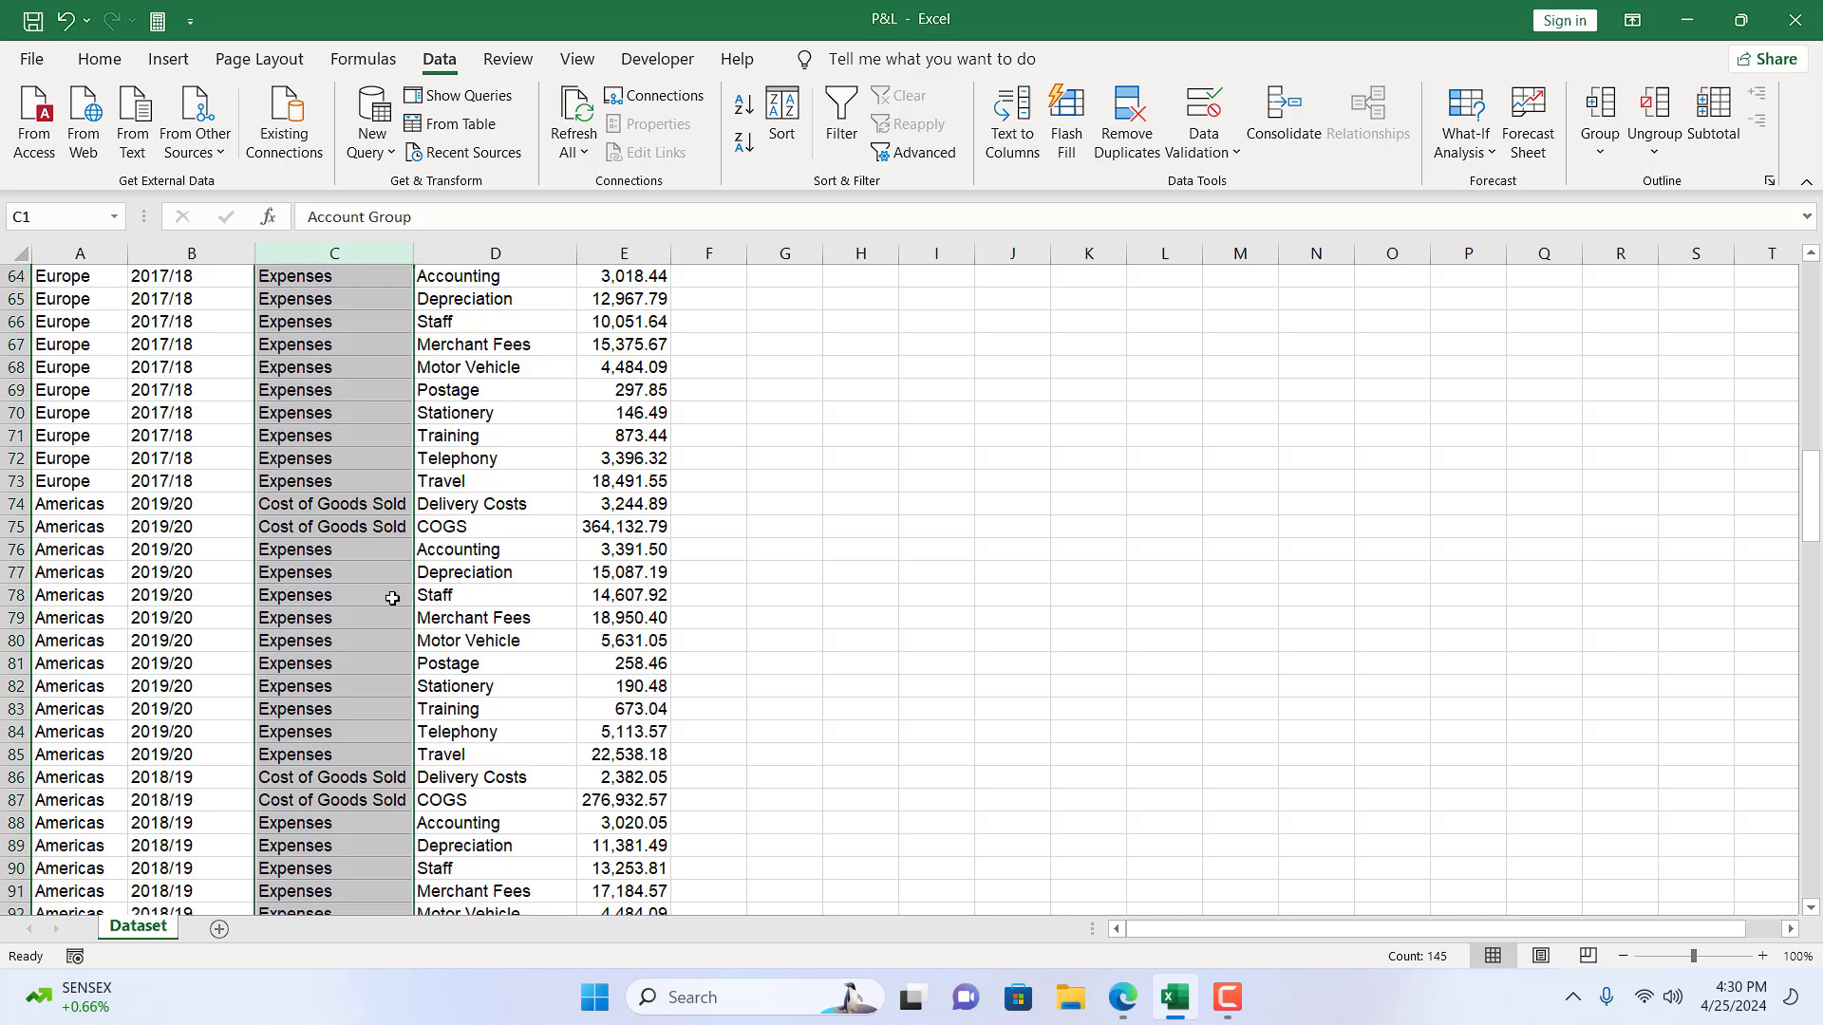
{"action": "scroll", "coordinate": [392, 598], "scroll_direction": "down", "scroll_amount": 20}
{"action": "scroll", "coordinate": [392, 598], "scroll_direction": "up", "scroll_amount": 16}
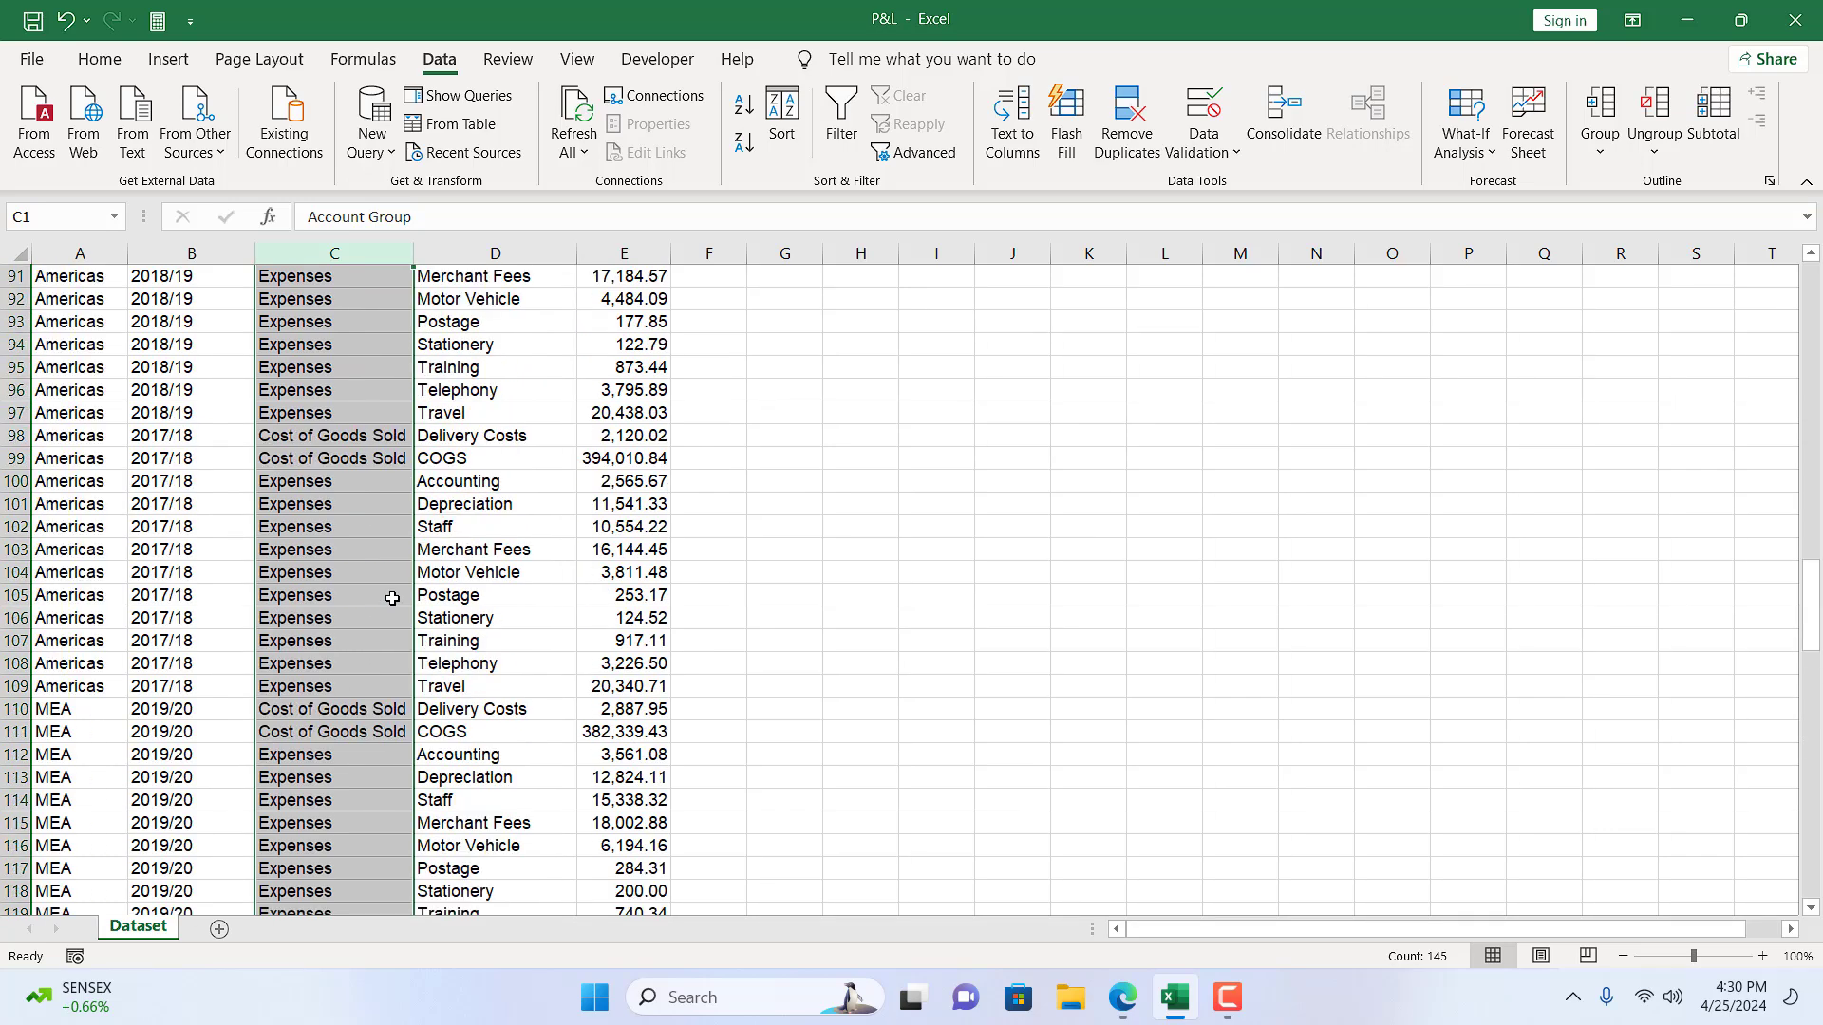
{"action": "scroll", "coordinate": [393, 598], "scroll_direction": "up", "scroll_amount": 20}
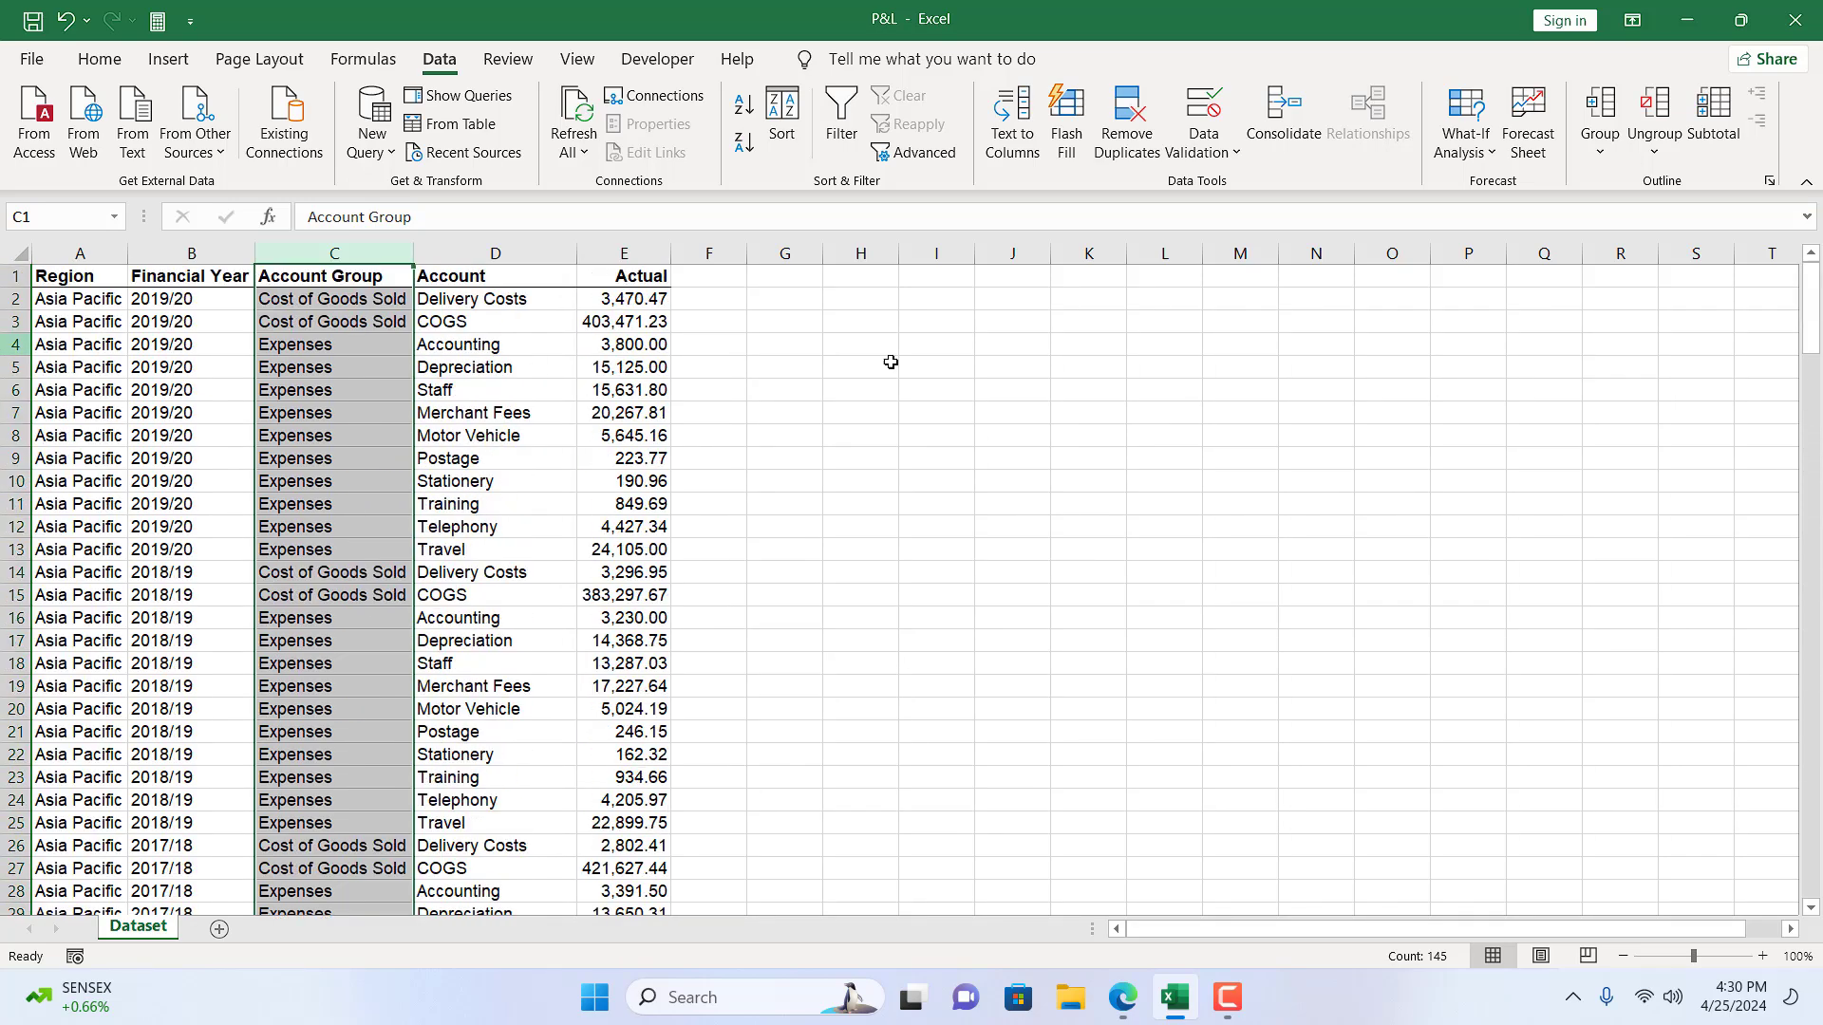